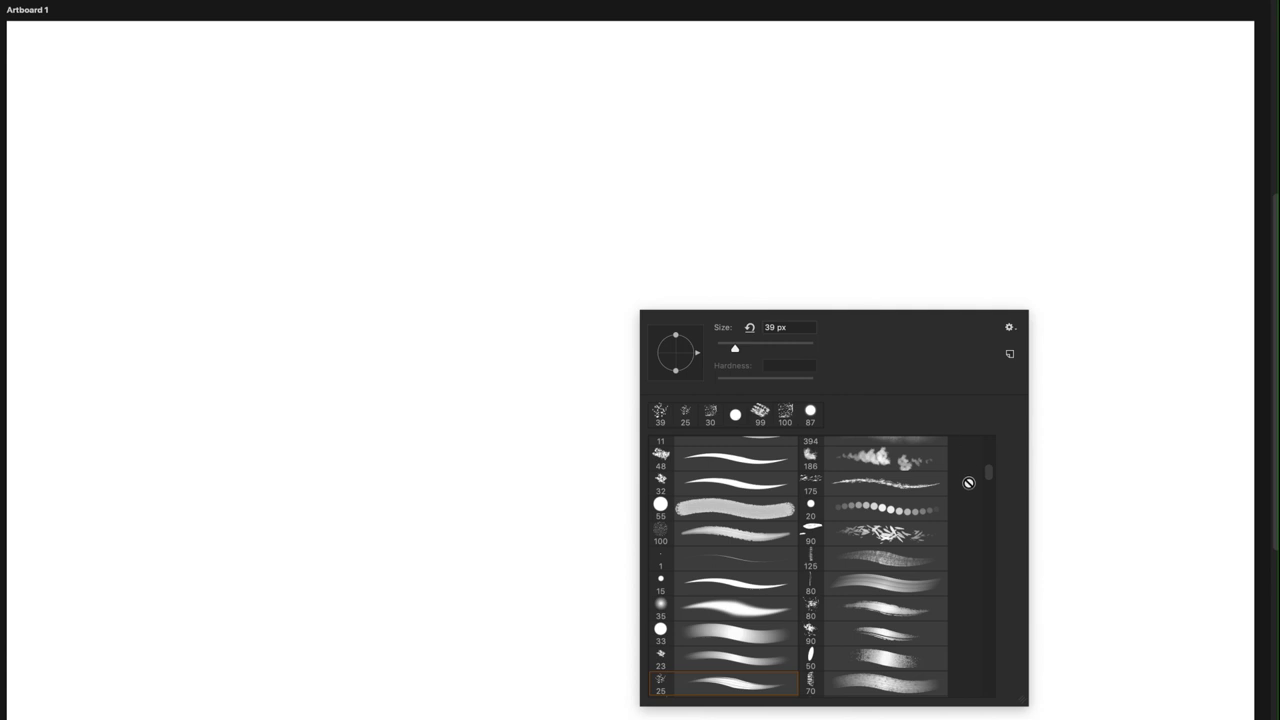
- Select the Hard Round brush at 100% hardness and set its size to 20 px
{"action": "left_click_drag", "start_coordinate": [988, 471], "coordinate": [998, 430]}
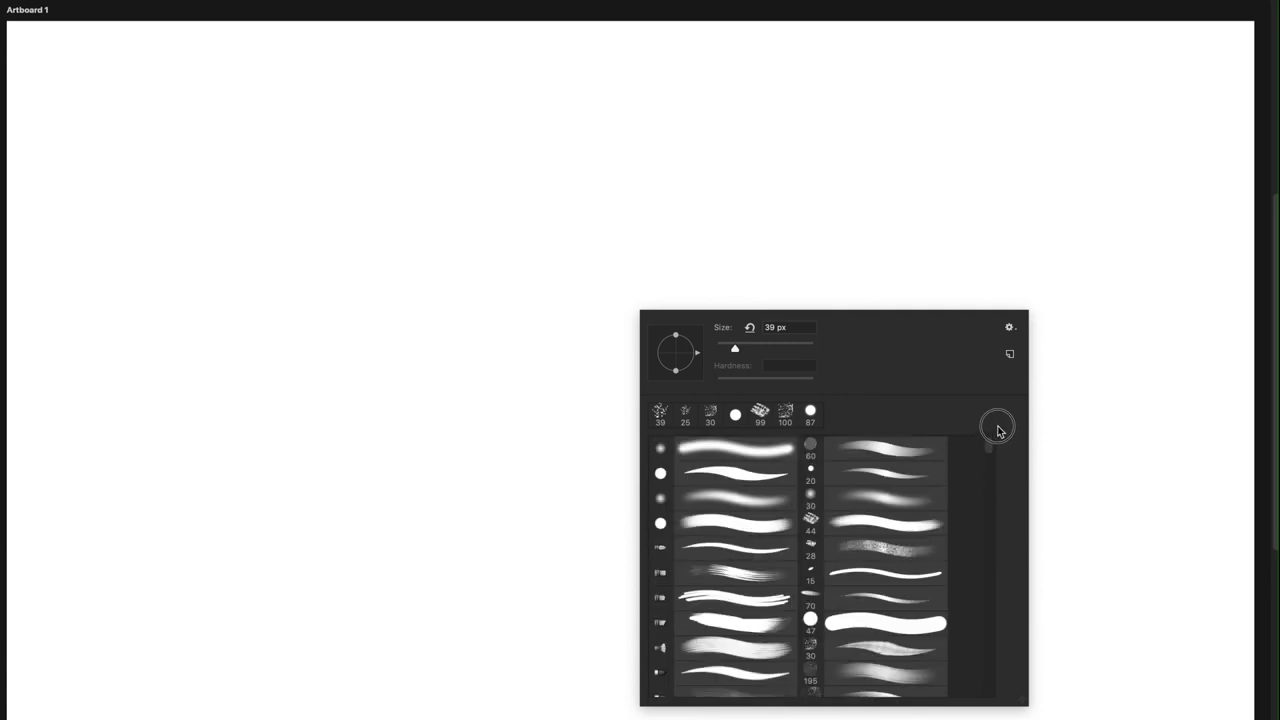
{"action": "left_click", "coordinate": [726, 476]}
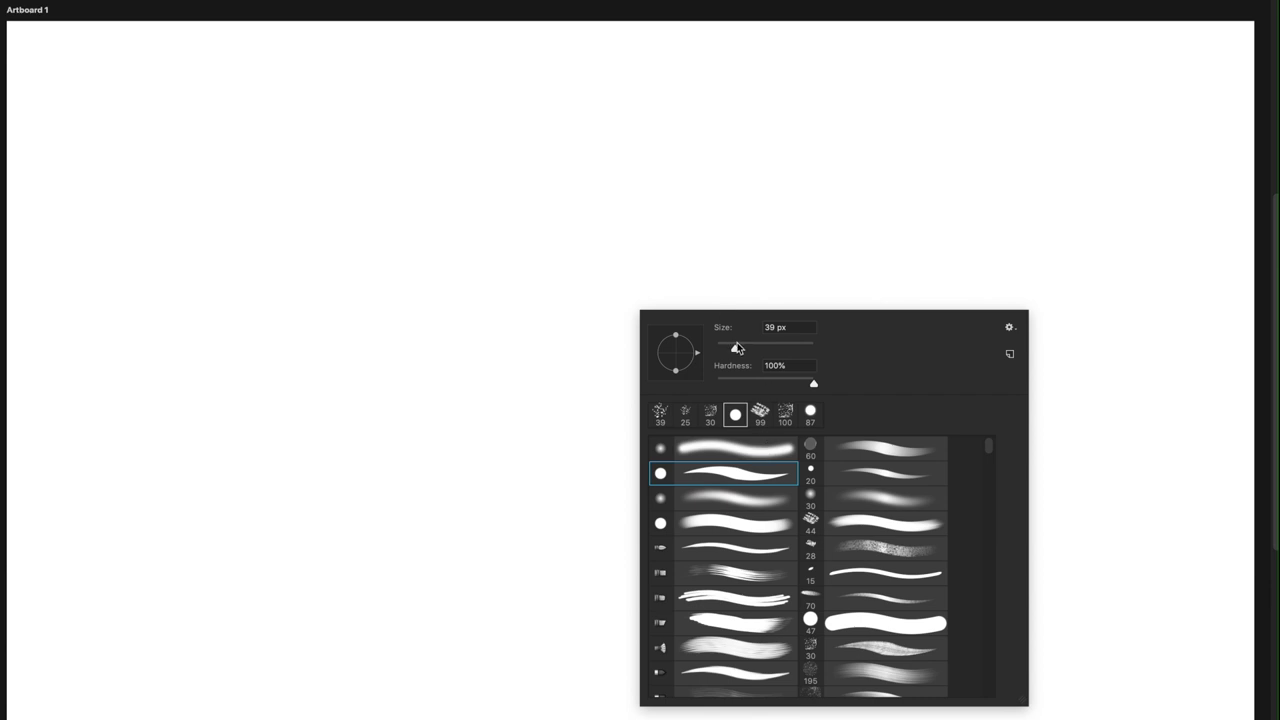
{"action": "left_click_drag", "start_coordinate": [737, 347], "coordinate": [727, 360]}
- With a 17 px brush, sketch the round chest, back line, belly curve and rear of the body
{"action": "left_click_drag", "start_coordinate": [727, 352], "coordinate": [726, 353]}
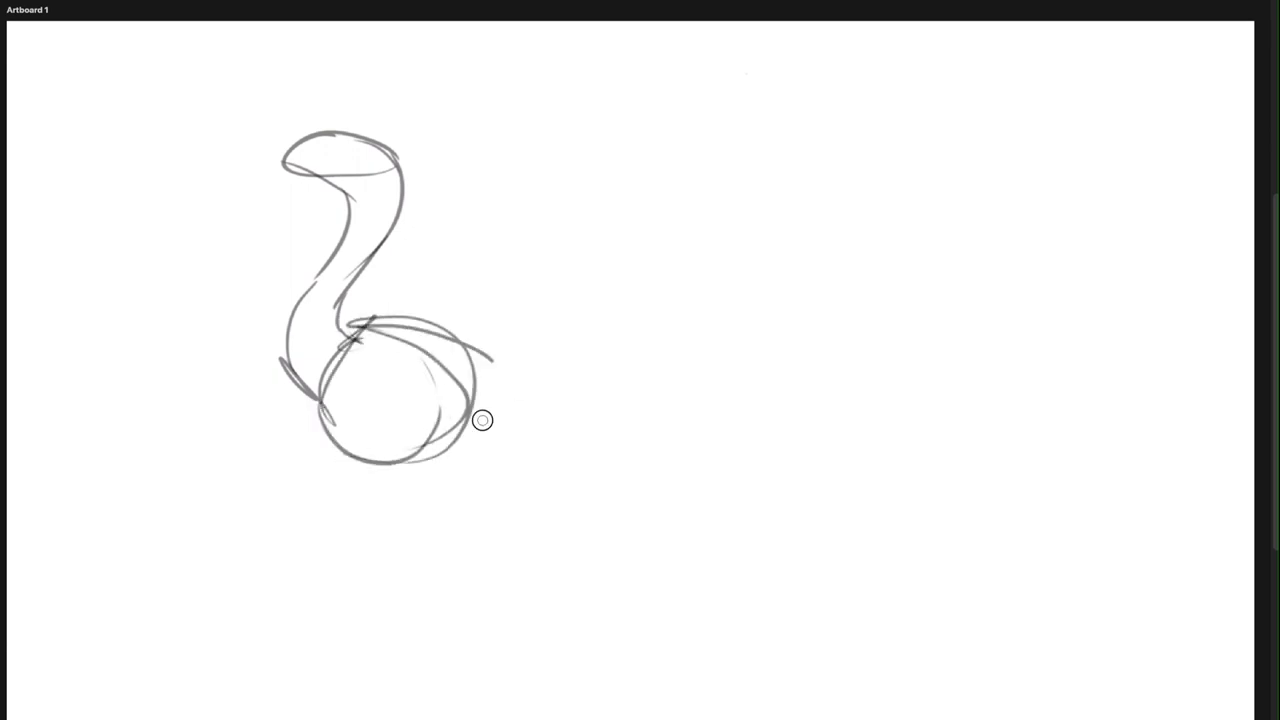
{"action": "left_click_drag", "start_coordinate": [482, 420], "coordinate": [360, 458]}
{"action": "left_click_drag", "start_coordinate": [360, 455], "coordinate": [508, 420]}
{"action": "left_click_drag", "start_coordinate": [370, 327], "coordinate": [610, 326]}
{"action": "mouse_move", "coordinate": [606, 328]}
{"action": "left_mouse_down"}
{"action": "mouse_move", "coordinate": [366, 331]}
{"action": "mouse_move", "coordinate": [549, 316]}
{"action": "mouse_move", "coordinate": [608, 326]}
{"action": "left_mouse_up"}
{"action": "left_click_drag", "start_coordinate": [473, 442], "coordinate": [571, 400]}
{"action": "mouse_move", "coordinate": [605, 332]}
{"action": "left_mouse_down"}
{"action": "mouse_move", "coordinate": [571, 405]}
{"action": "mouse_move", "coordinate": [588, 416]}
{"action": "mouse_move", "coordinate": [546, 420]}
{"action": "mouse_move", "coordinate": [572, 458]}
{"action": "mouse_move", "coordinate": [589, 434]}
{"action": "mouse_move", "coordinate": [540, 451]}
{"action": "mouse_move", "coordinate": [623, 480]}
{"action": "mouse_move", "coordinate": [550, 455]}
{"action": "mouse_move", "coordinate": [603, 560]}
{"action": "mouse_move", "coordinate": [568, 583]}
{"action": "mouse_move", "coordinate": [620, 489]}
{"action": "mouse_move", "coordinate": [549, 451]}
{"action": "left_mouse_up"}
- Sketch the front leg, hind leg and foot, then lower layer opacity to fade the sketch
{"action": "mouse_move", "coordinate": [372, 335]}
{"action": "left_mouse_down"}
{"action": "mouse_move", "coordinate": [338, 411]}
{"action": "mouse_move", "coordinate": [394, 545]}
{"action": "mouse_move", "coordinate": [377, 589]}
{"action": "mouse_move", "coordinate": [410, 596]}
{"action": "mouse_move", "coordinate": [400, 356]}
{"action": "left_mouse_up"}
{"action": "mouse_move", "coordinate": [396, 360]}
{"action": "left_mouse_down"}
{"action": "mouse_move", "coordinate": [395, 490]}
{"action": "mouse_move", "coordinate": [444, 540]}
{"action": "mouse_move", "coordinate": [423, 591]}
{"action": "mouse_move", "coordinate": [423, 362]}
{"action": "left_mouse_up"}
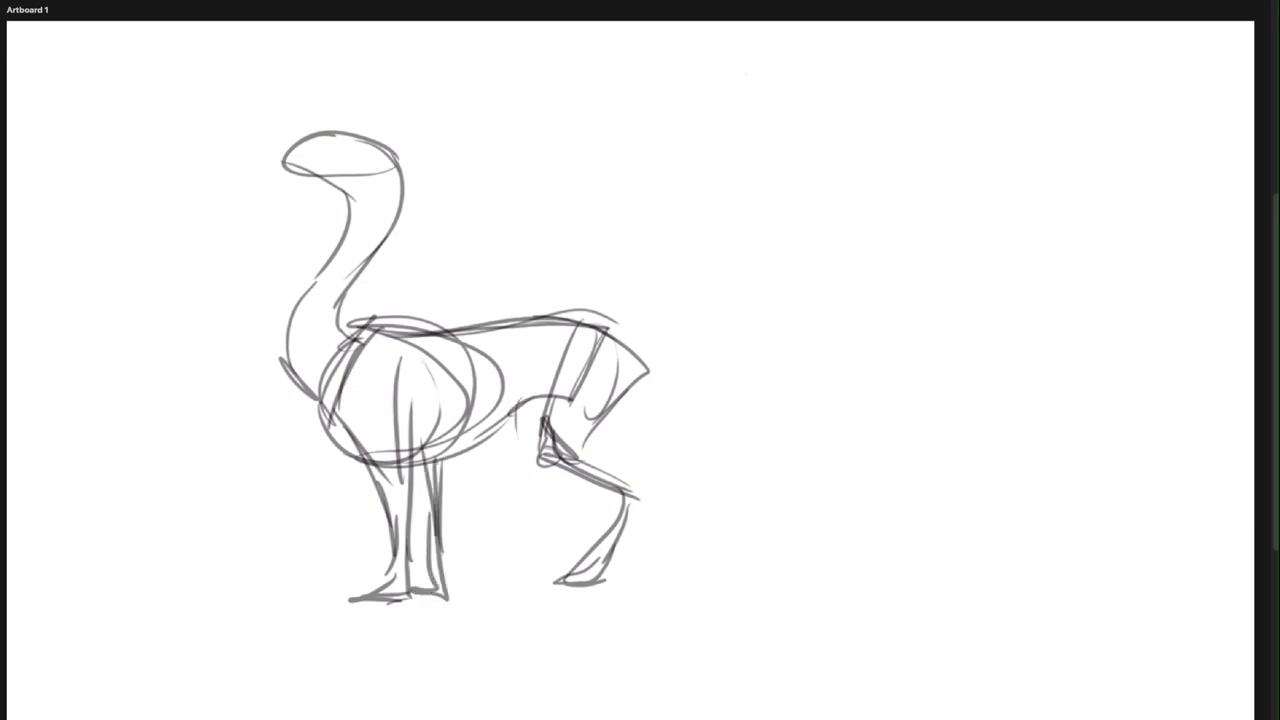
{"action": "mouse_move", "coordinate": [560, 346]}
{"action": "left_mouse_down"}
{"action": "mouse_move", "coordinate": [551, 357]}
{"action": "mouse_move", "coordinate": [615, 410]}
{"action": "left_mouse_up"}
{"action": "mouse_move", "coordinate": [632, 356]}
{"action": "left_mouse_down"}
{"action": "mouse_move", "coordinate": [631, 463]}
{"action": "mouse_move", "coordinate": [693, 550]}
{"action": "left_mouse_up"}
{"action": "mouse_move", "coordinate": [631, 470]}
{"action": "left_mouse_down"}
{"action": "mouse_move", "coordinate": [666, 574]}
{"action": "mouse_move", "coordinate": [688, 576]}
{"action": "left_mouse_up"}
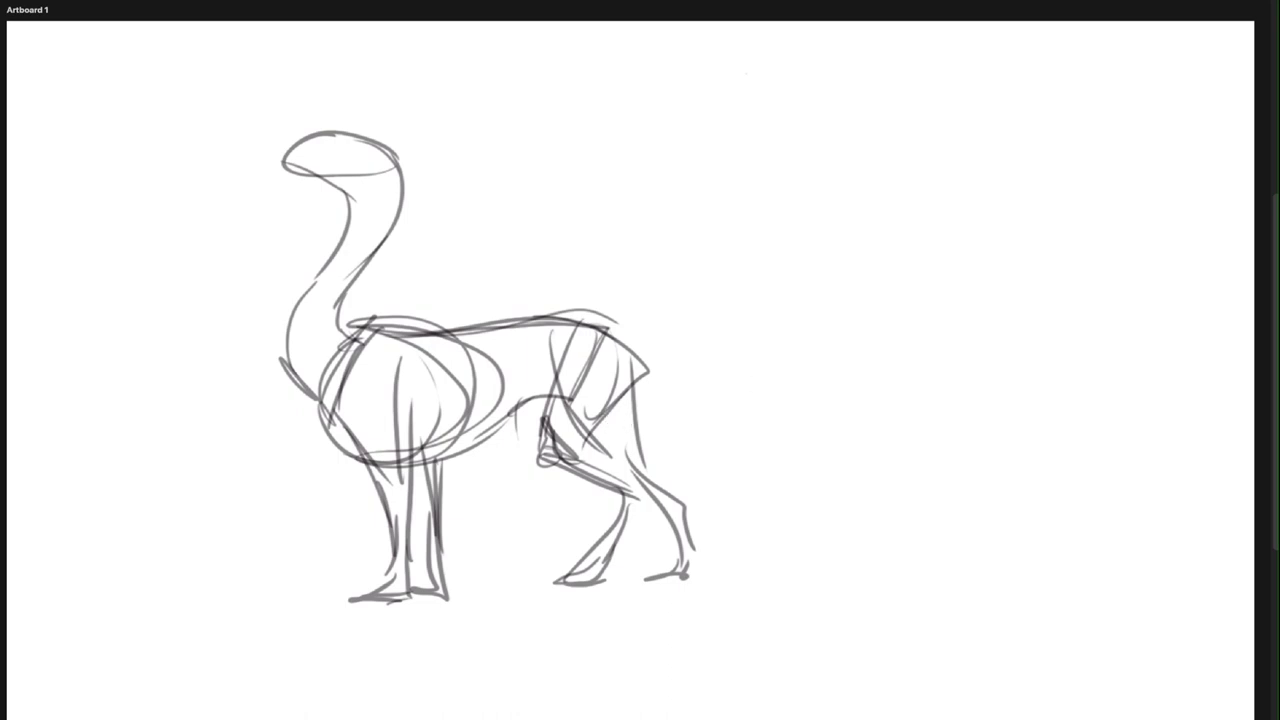
{"action": "key", "text": "5"}
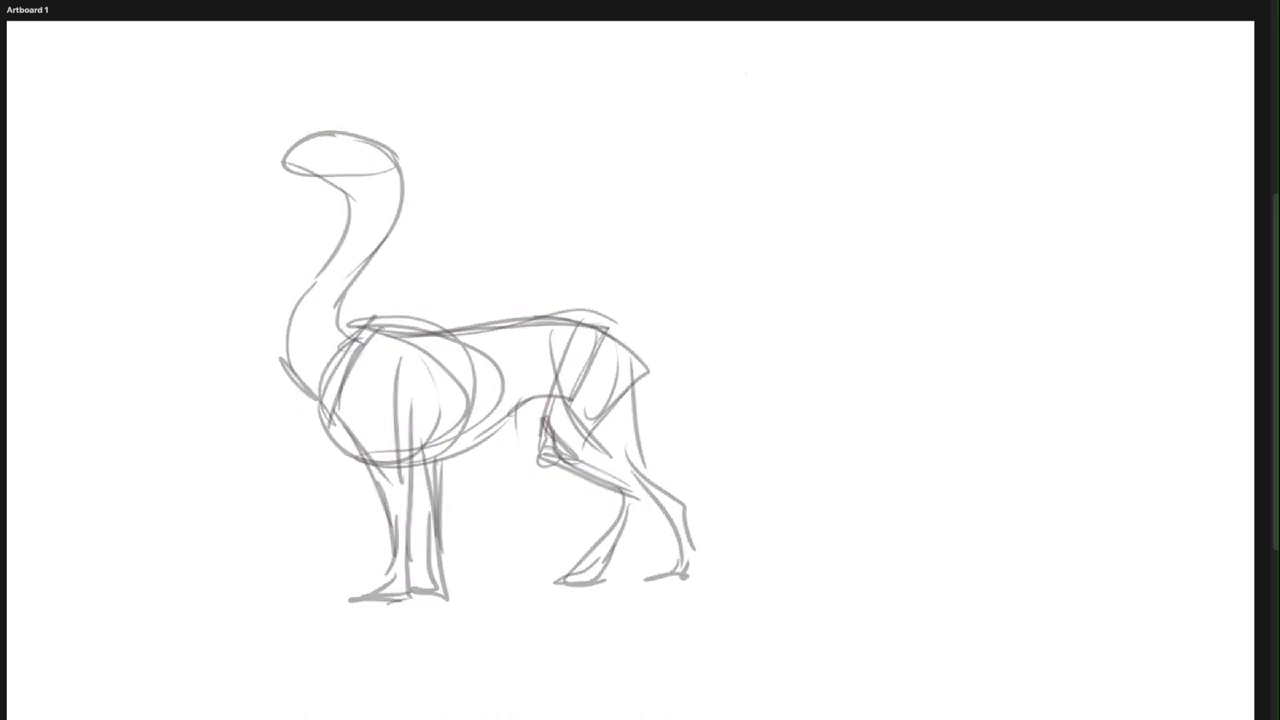
{"action": "key", "text": "3"}
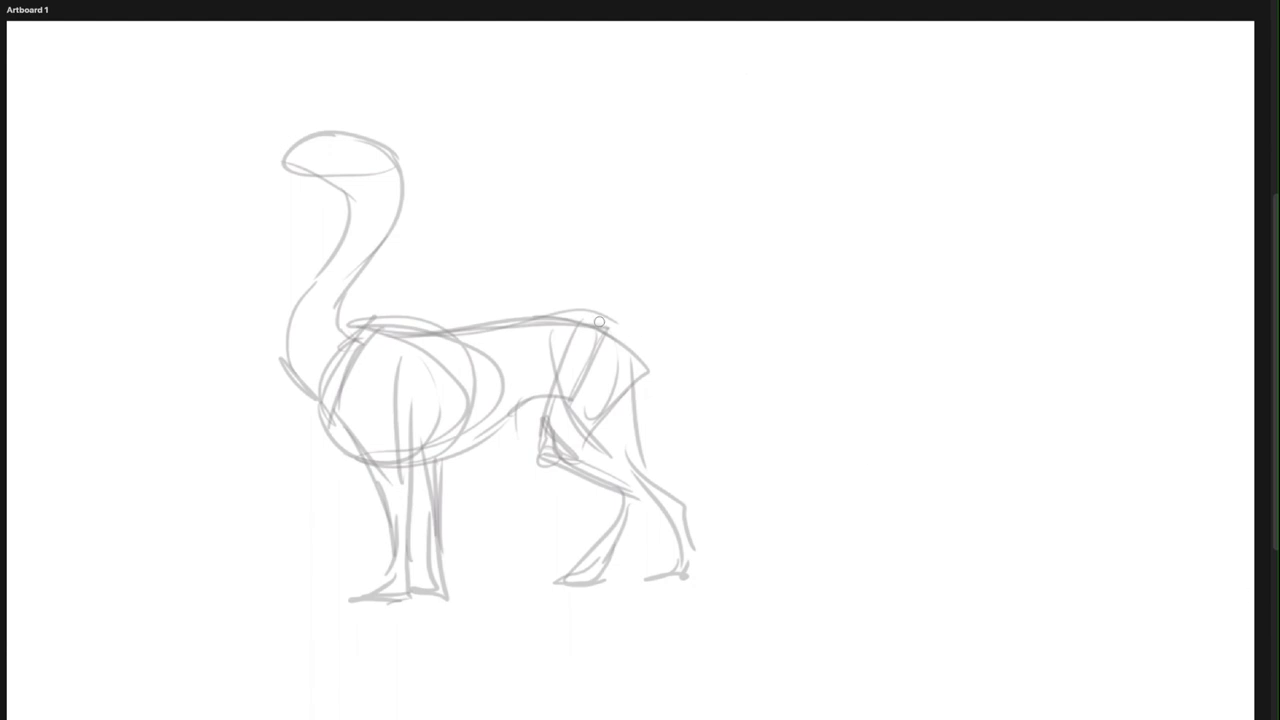
- Draw a long tail from the back and darken the belly, hip and tail-base lines
{"action": "left_click_drag", "start_coordinate": [608, 329], "coordinate": [1080, 308]}
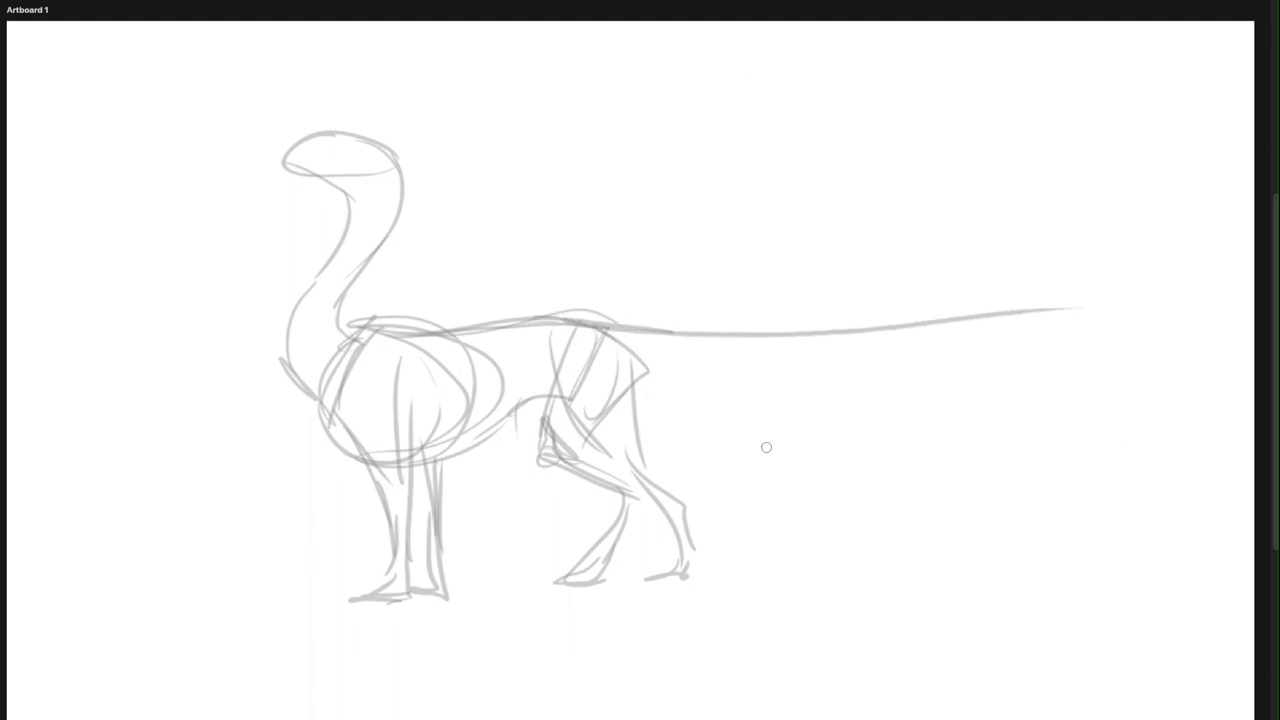
{"action": "left_click_drag", "start_coordinate": [515, 400], "coordinate": [585, 420]}
{"action": "mouse_move", "coordinate": [542, 326]}
{"action": "left_mouse_down"}
{"action": "mouse_move", "coordinate": [593, 363]}
{"action": "mouse_move", "coordinate": [551, 352]}
{"action": "mouse_move", "coordinate": [554, 385]}
{"action": "left_mouse_up"}
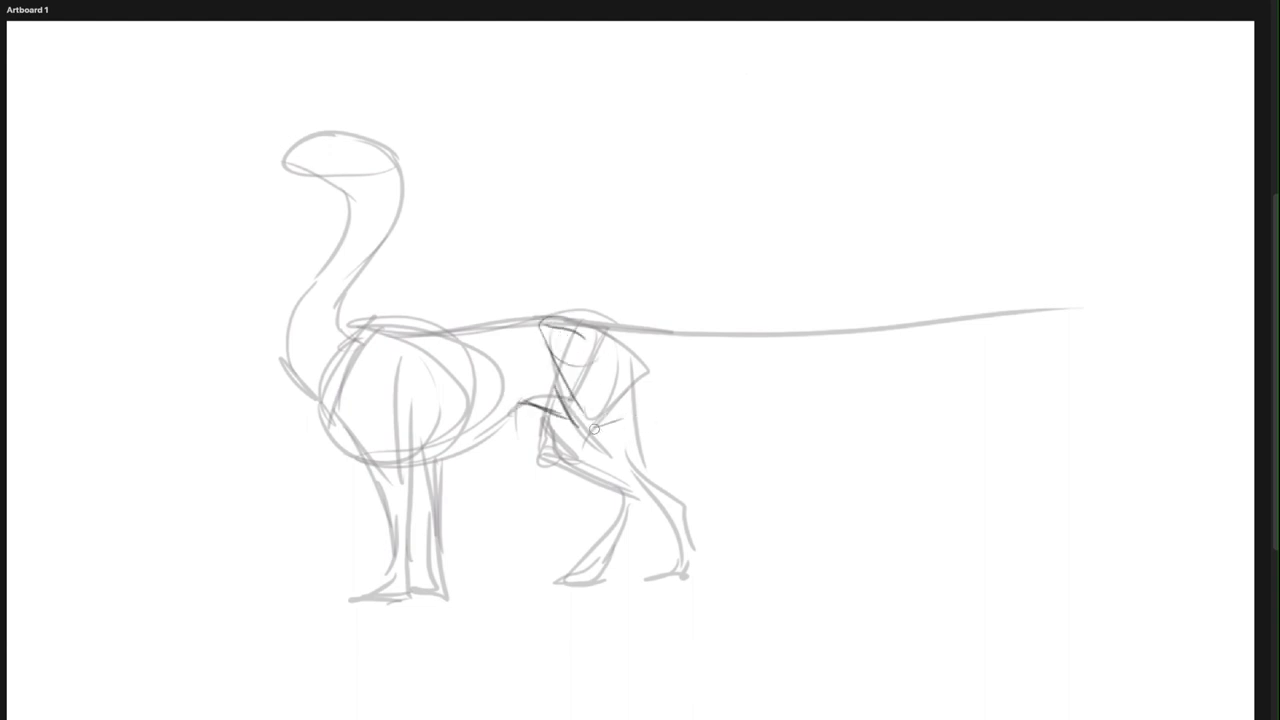
{"action": "left_click_drag", "start_coordinate": [590, 432], "coordinate": [1070, 329]}
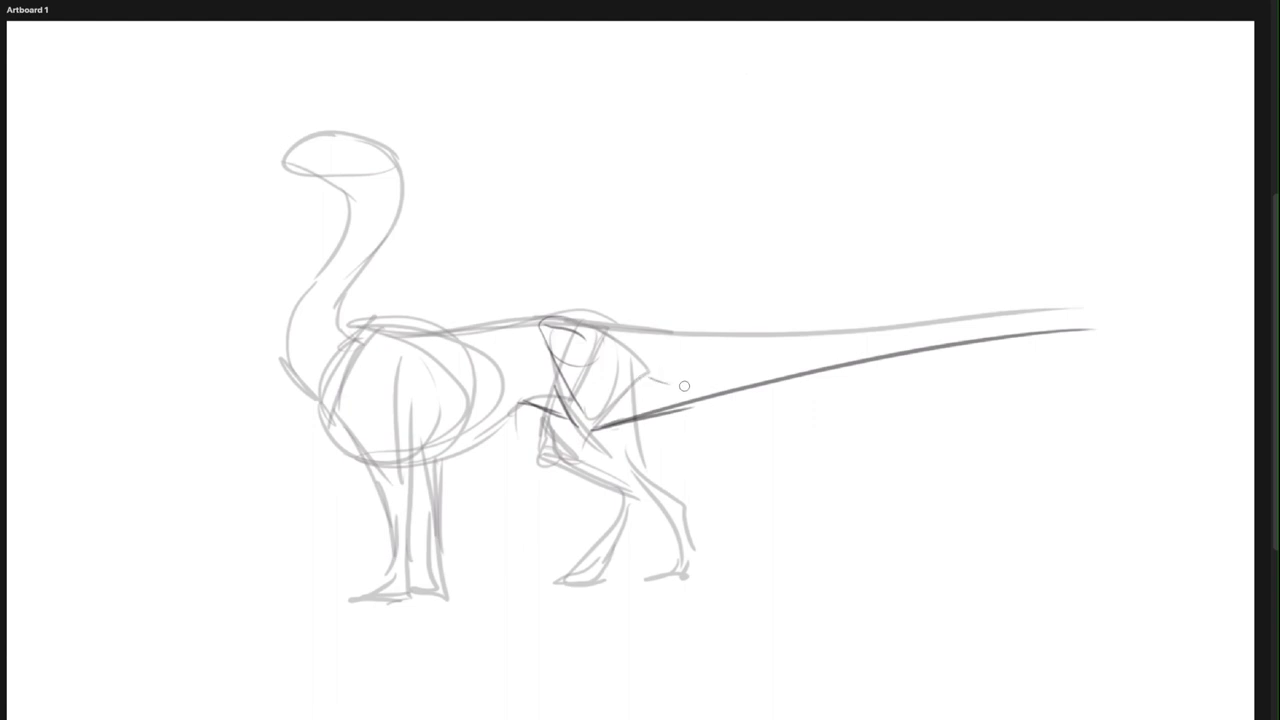
{"action": "left_click_drag", "start_coordinate": [684, 386], "coordinate": [822, 391]}
{"action": "left_click_drag", "start_coordinate": [600, 421], "coordinate": [740, 384]}
- Trace the upper and lower tail edges to the tip, then darken the belly and shoulder lines
{"action": "left_click_drag", "start_coordinate": [580, 329], "coordinate": [1146, 322]}
{"action": "mouse_move", "coordinate": [711, 399]}
{"action": "left_mouse_down"}
{"action": "mouse_move", "coordinate": [982, 336]}
{"action": "mouse_move", "coordinate": [1164, 352]}
{"action": "left_mouse_up"}
{"action": "left_click_drag", "start_coordinate": [748, 390], "coordinate": [864, 350]}
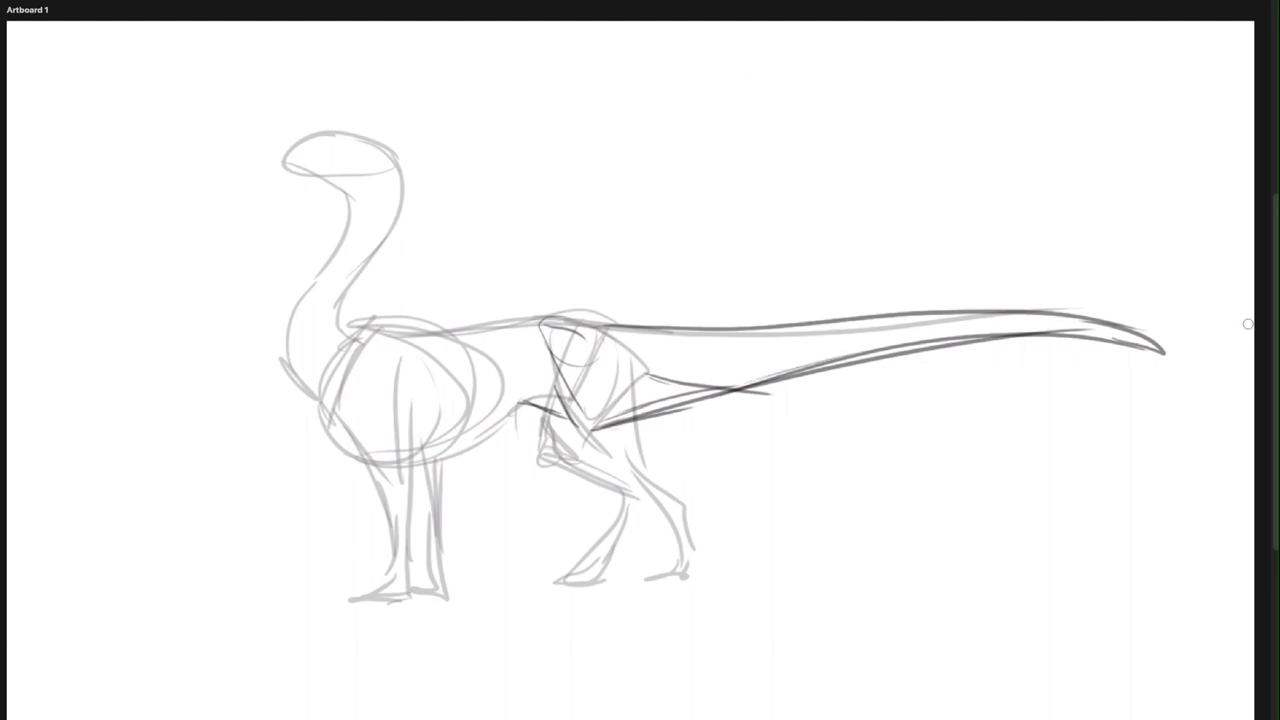
{"action": "mouse_move", "coordinate": [553, 404]}
{"action": "left_mouse_down"}
{"action": "mouse_move", "coordinate": [500, 407]}
{"action": "mouse_move", "coordinate": [430, 470]}
{"action": "left_mouse_up"}
{"action": "left_click_drag", "start_coordinate": [488, 441], "coordinate": [472, 453]}
{"action": "left_click_drag", "start_coordinate": [366, 322], "coordinate": [432, 331]}
{"action": "left_click_drag", "start_coordinate": [380, 325], "coordinate": [447, 361]}
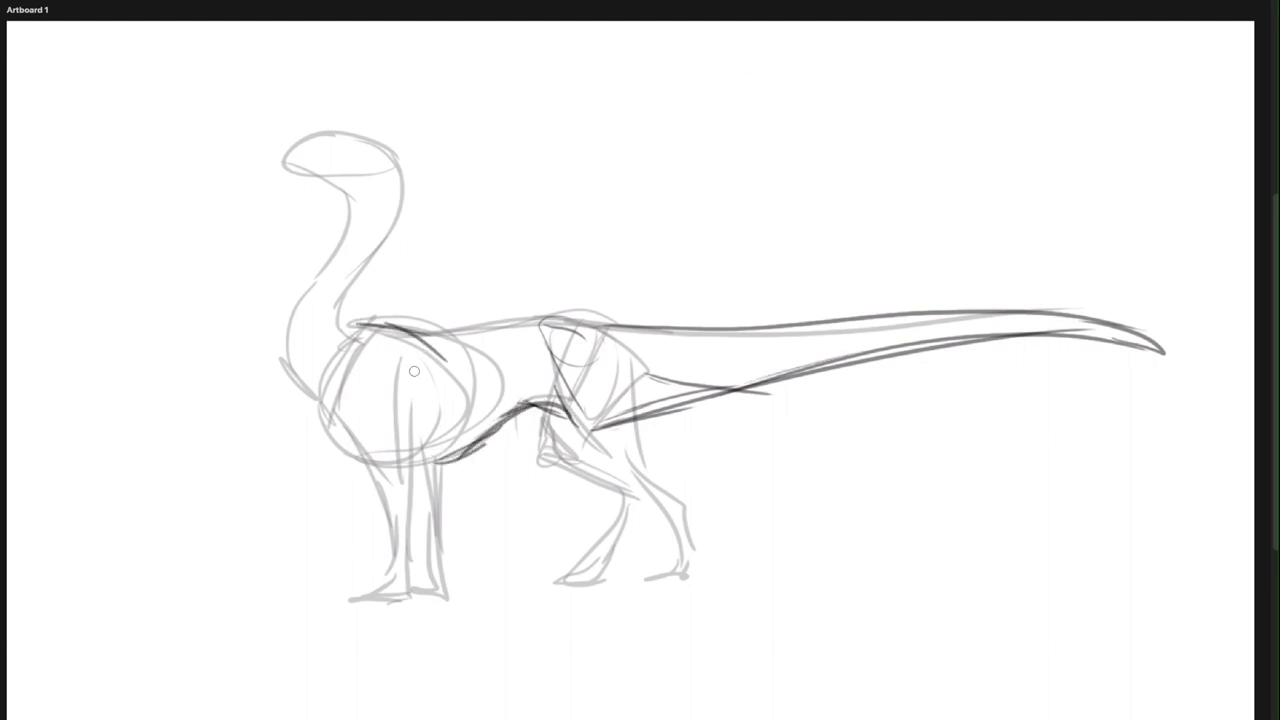
- Draw a tall wing rising from the shoulder and a far-wing edge above the tail
{"action": "left_click_drag", "start_coordinate": [362, 348], "coordinate": [486, 234]}
{"action": "mouse_move", "coordinate": [440, 362]}
{"action": "left_mouse_down"}
{"action": "mouse_move", "coordinate": [456, 275]}
{"action": "mouse_move", "coordinate": [482, 252]}
{"action": "left_mouse_up"}
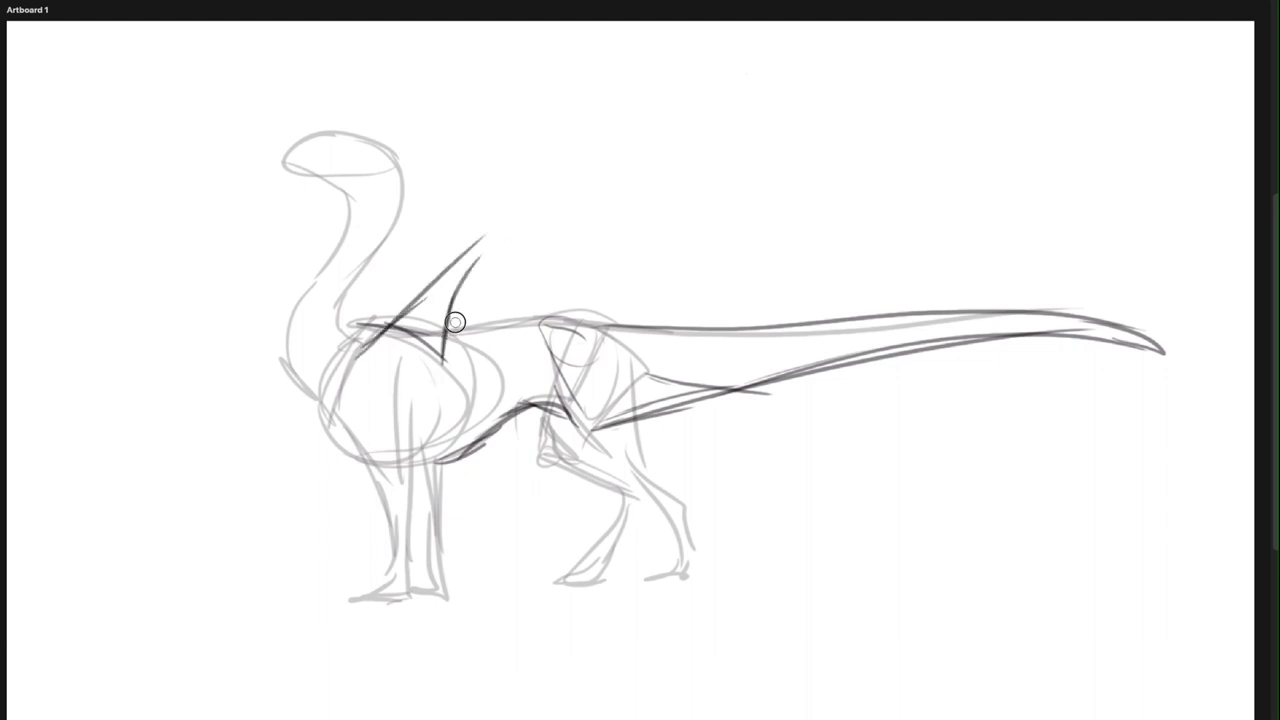
{"action": "left_click_drag", "start_coordinate": [445, 332], "coordinate": [556, 243]}
{"action": "left_click_drag", "start_coordinate": [440, 310], "coordinate": [592, 192]}
{"action": "mouse_move", "coordinate": [450, 325]}
{"action": "left_mouse_down"}
{"action": "mouse_move", "coordinate": [622, 187]}
{"action": "mouse_move", "coordinate": [490, 22]}
{"action": "left_mouse_up"}
{"action": "left_click_drag", "start_coordinate": [455, 265], "coordinate": [514, 6]}
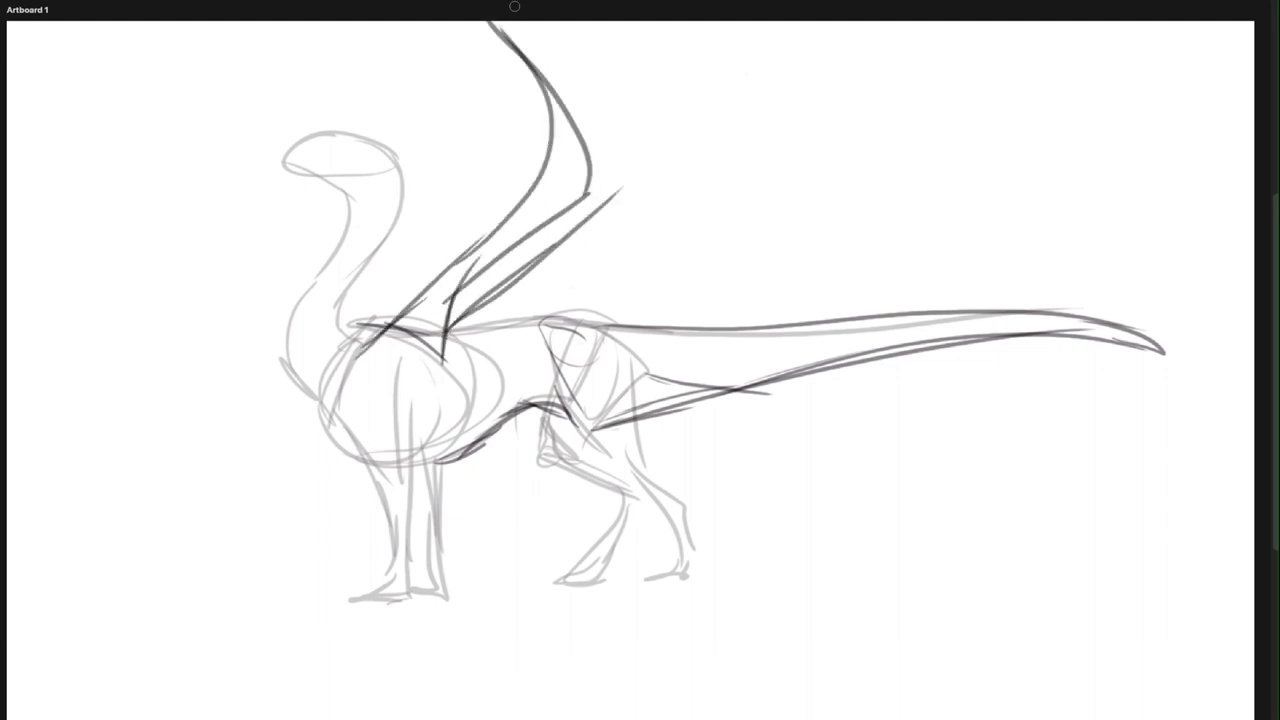
{"action": "mouse_move", "coordinate": [829, 334]}
{"action": "left_mouse_down"}
{"action": "mouse_move", "coordinate": [757, 156]}
{"action": "mouse_move", "coordinate": [800, 86]}
{"action": "left_mouse_up"}
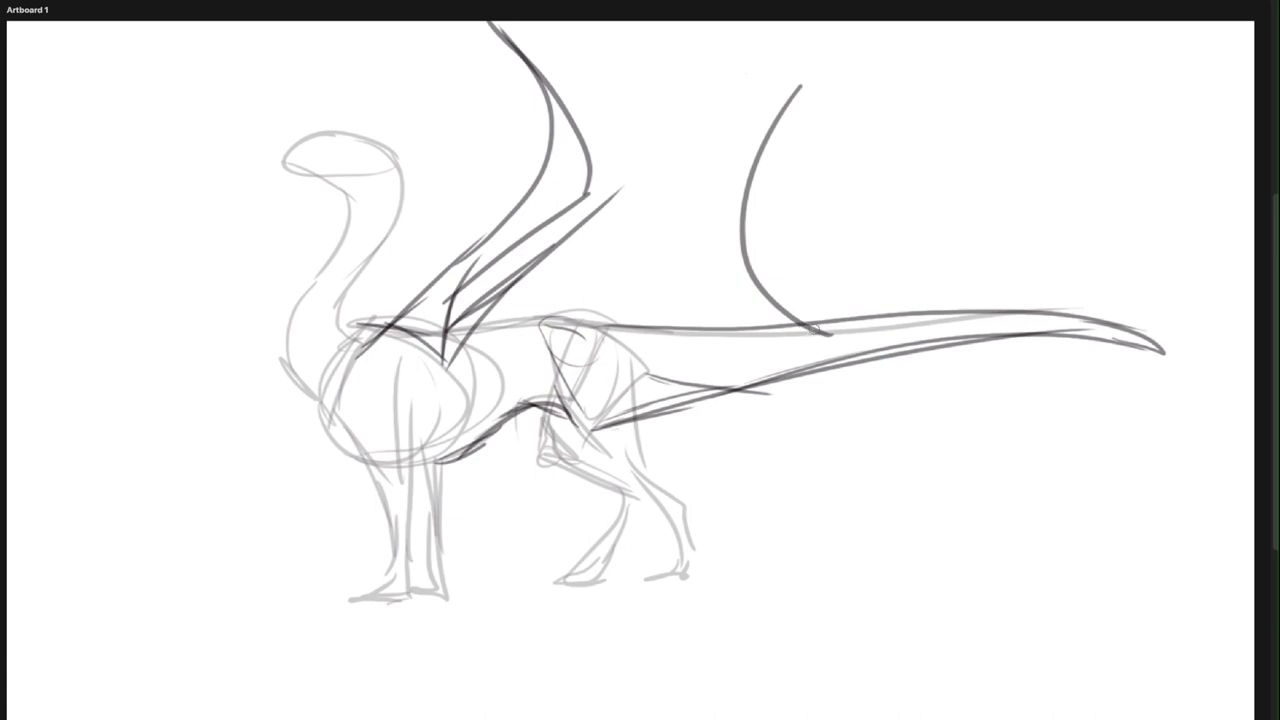
- Redraw the back line, hip, thigh, belly and both edges of the neck in darker strokes
{"action": "left_click_drag", "start_coordinate": [816, 332], "coordinate": [640, 338]}
{"action": "left_click_drag", "start_coordinate": [738, 334], "coordinate": [551, 323]}
{"action": "left_click_drag", "start_coordinate": [684, 334], "coordinate": [462, 345]}
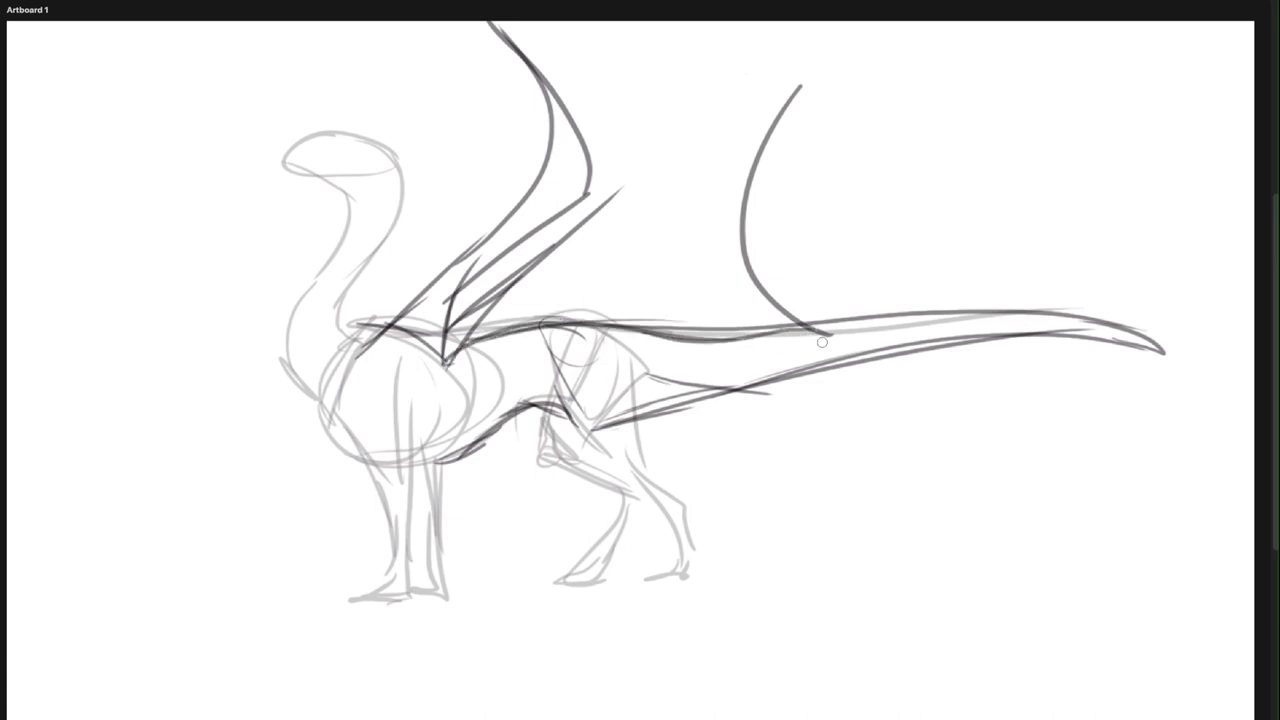
{"action": "mouse_move", "coordinate": [688, 333]}
{"action": "left_mouse_down"}
{"action": "mouse_move", "coordinate": [605, 327]}
{"action": "mouse_move", "coordinate": [646, 383]}
{"action": "mouse_move", "coordinate": [591, 451]}
{"action": "left_mouse_up"}
{"action": "mouse_move", "coordinate": [694, 406]}
{"action": "left_mouse_down"}
{"action": "mouse_move", "coordinate": [606, 430]}
{"action": "mouse_move", "coordinate": [948, 342]}
{"action": "left_mouse_up"}
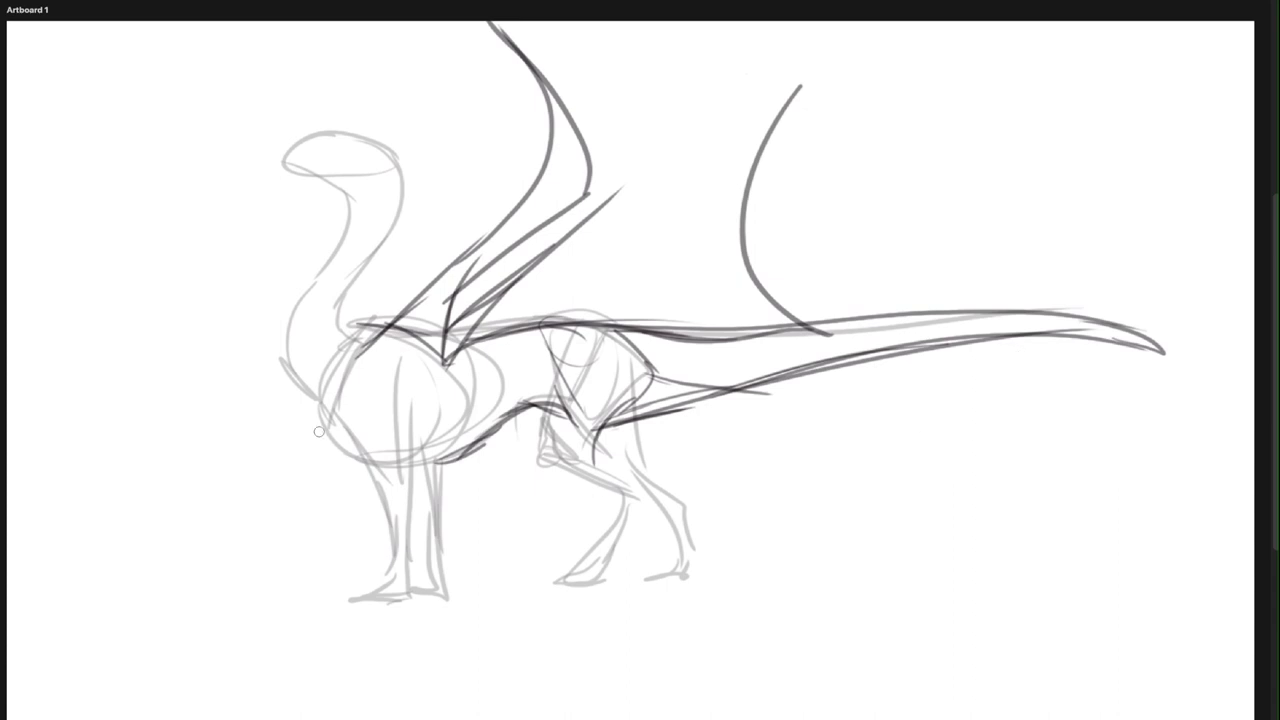
{"action": "mouse_move", "coordinate": [312, 400]}
{"action": "left_mouse_down"}
{"action": "mouse_move", "coordinate": [291, 314]}
{"action": "mouse_move", "coordinate": [307, 178]}
{"action": "left_mouse_up"}
{"action": "left_click_drag", "start_coordinate": [397, 160], "coordinate": [352, 310]}
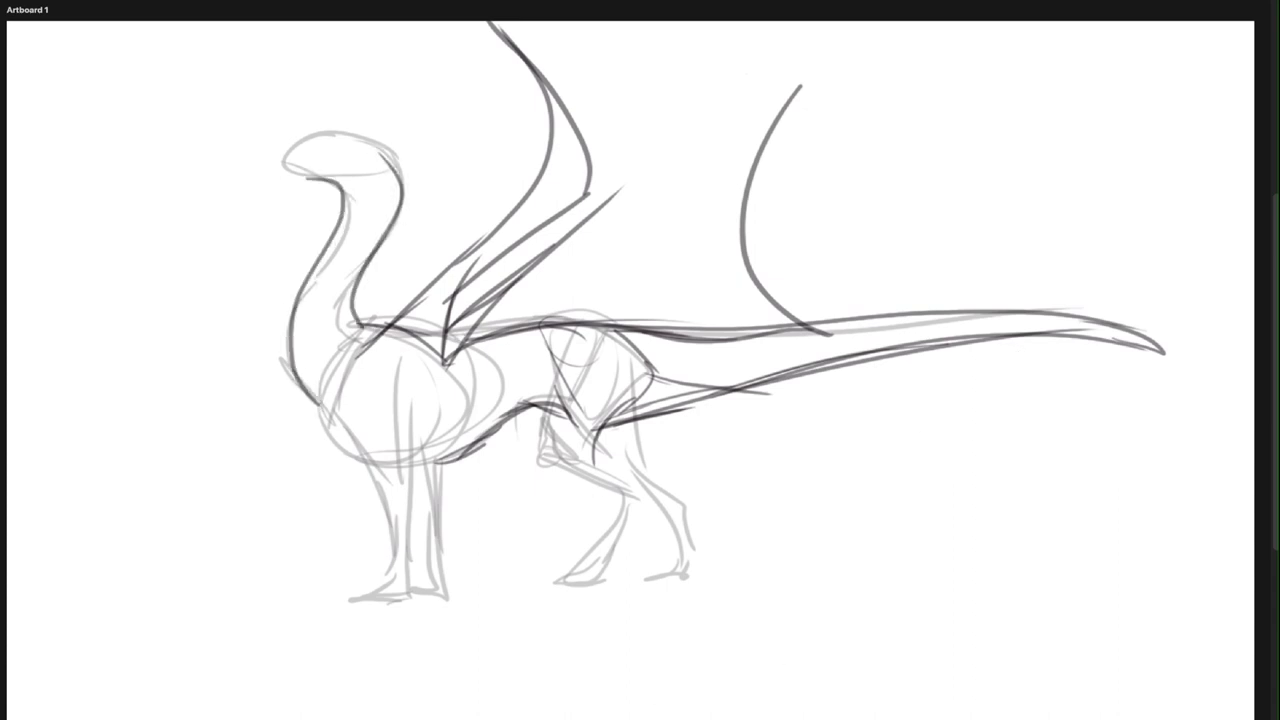
{"action": "key", "text": "super+Tab"}
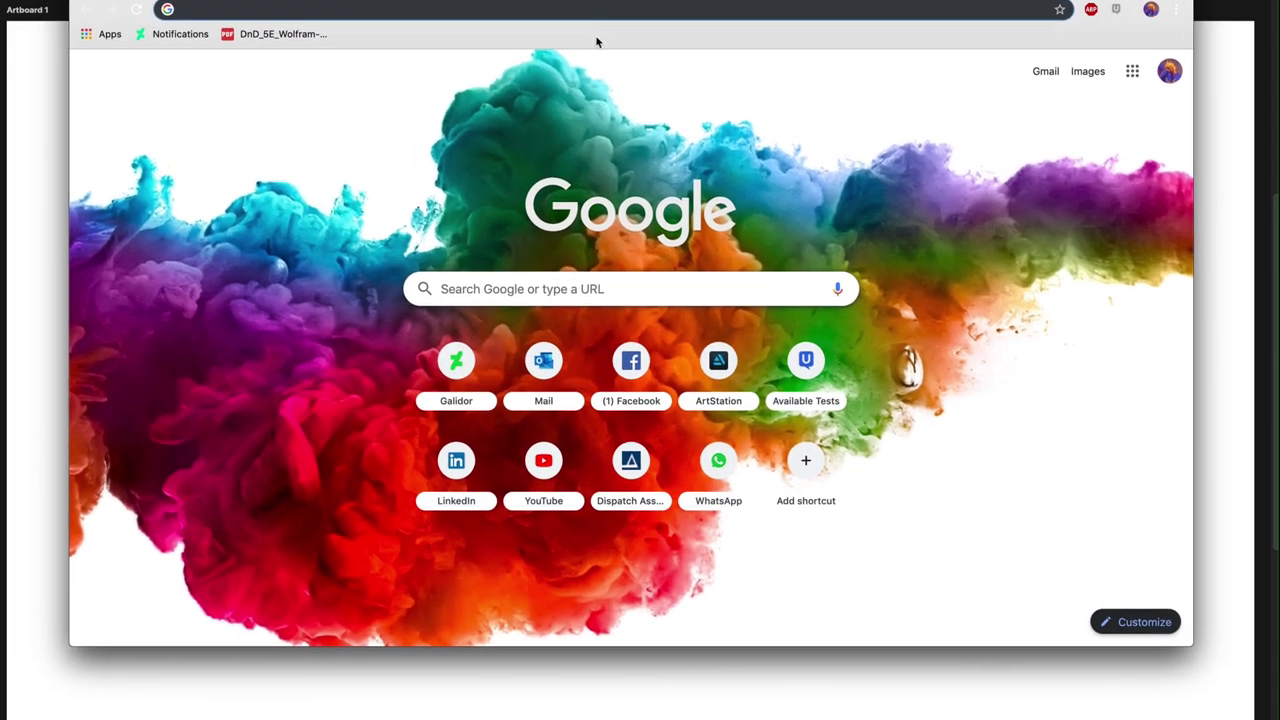
- Search Google Images for 'animal tails' and scroll through the results
{"action": "type", "text": "a"}
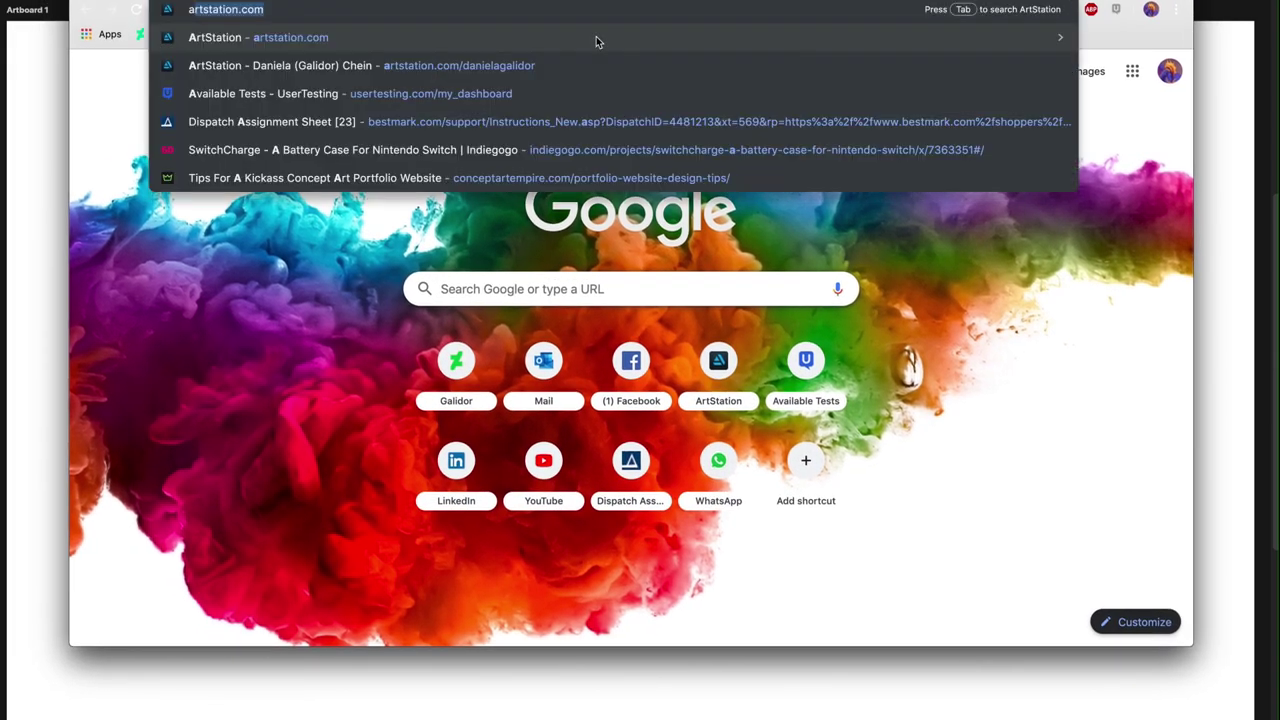
{"action": "type", "text": "nimal tails"}
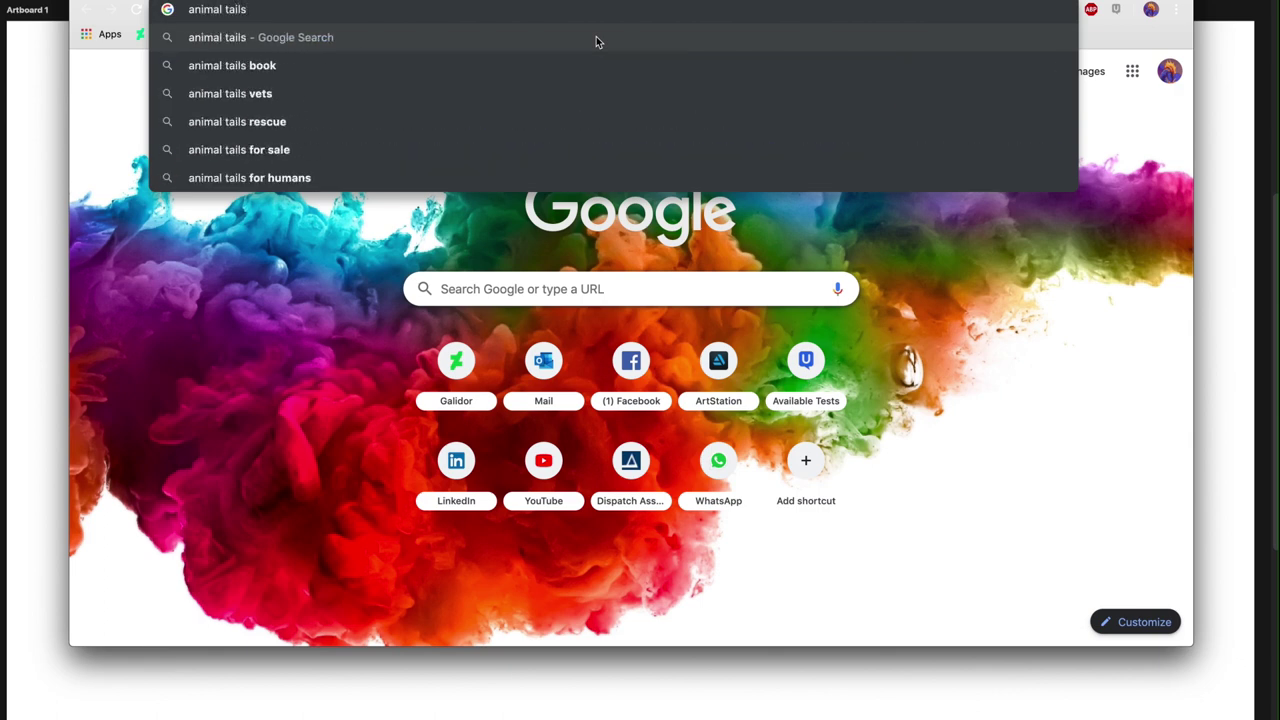
{"action": "key", "text": "Return"}
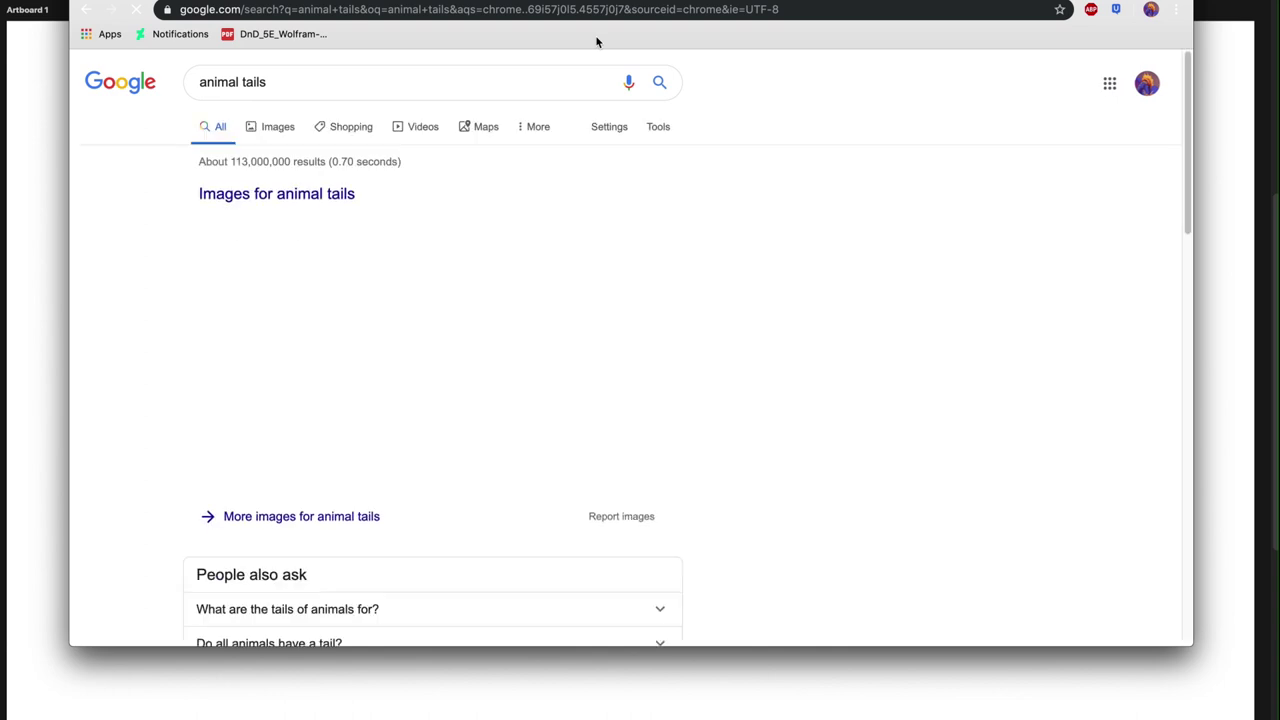
{"action": "left_click", "coordinate": [286, 126]}
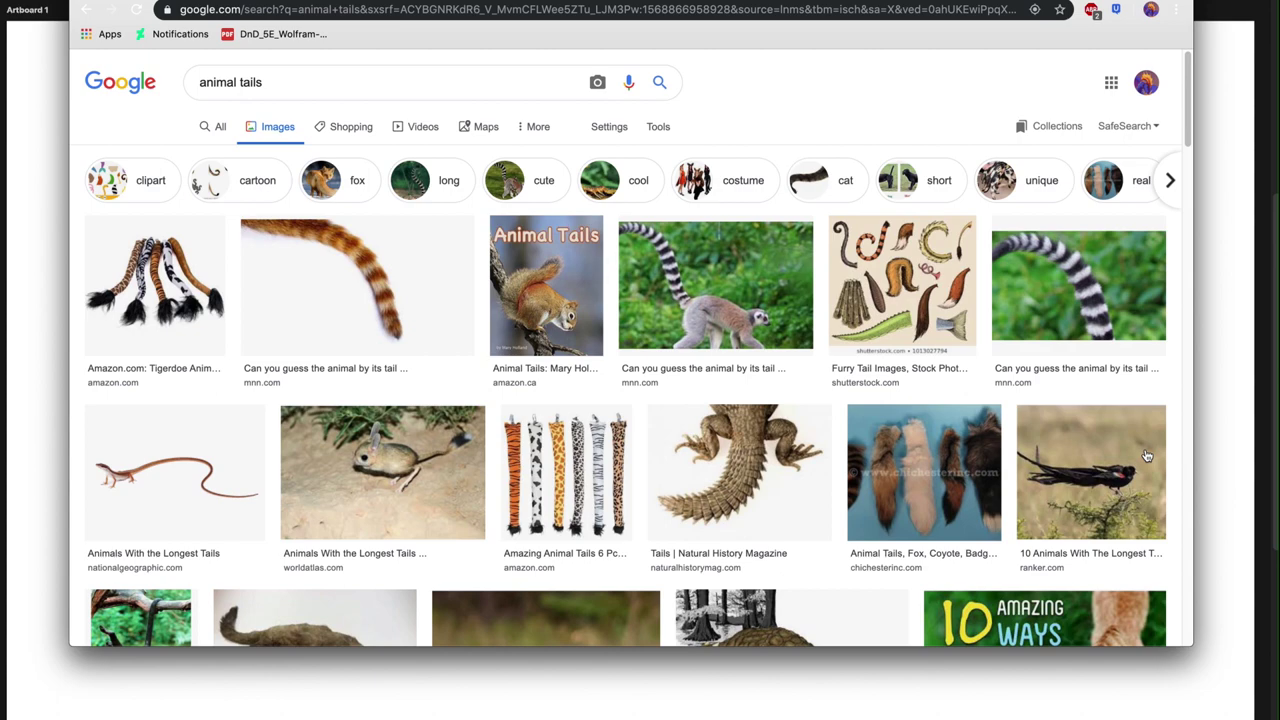
{"action": "left_click_drag", "start_coordinate": [1188, 108], "coordinate": [1197, 216]}
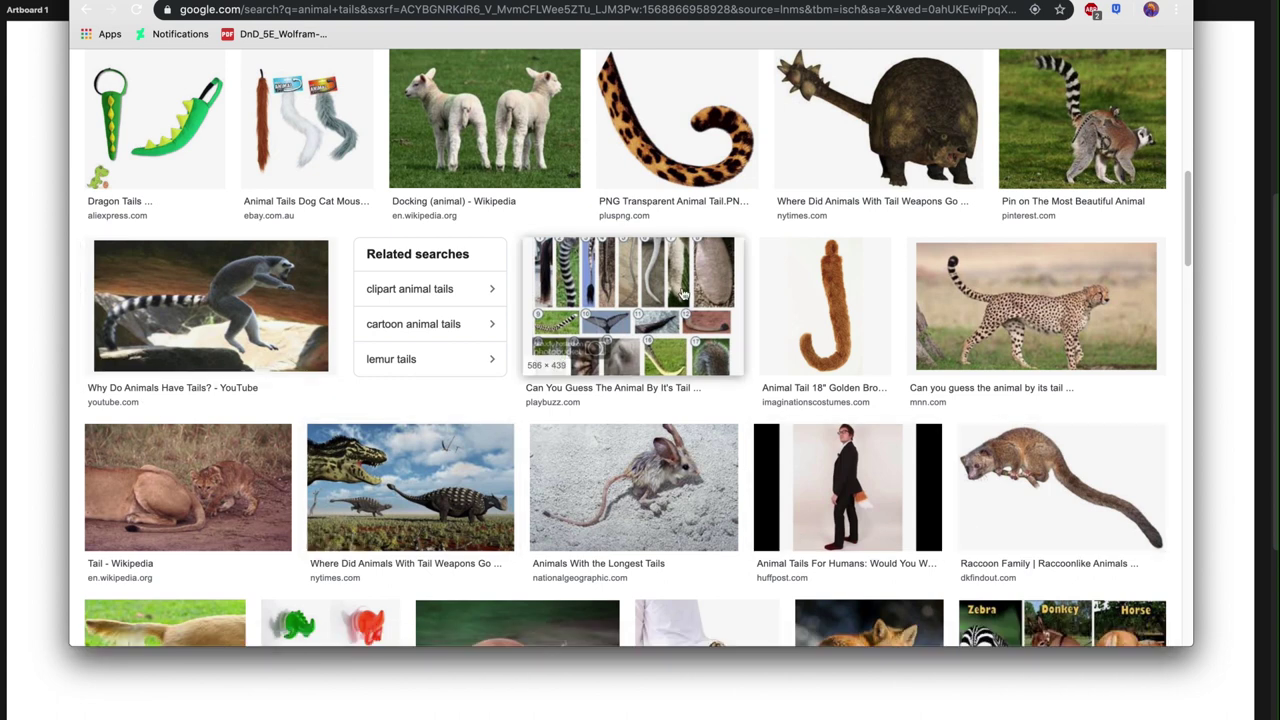
- Preview the tail comparison, cheetah and tail-weapon dinosaur images
{"action": "left_click", "coordinate": [705, 325]}
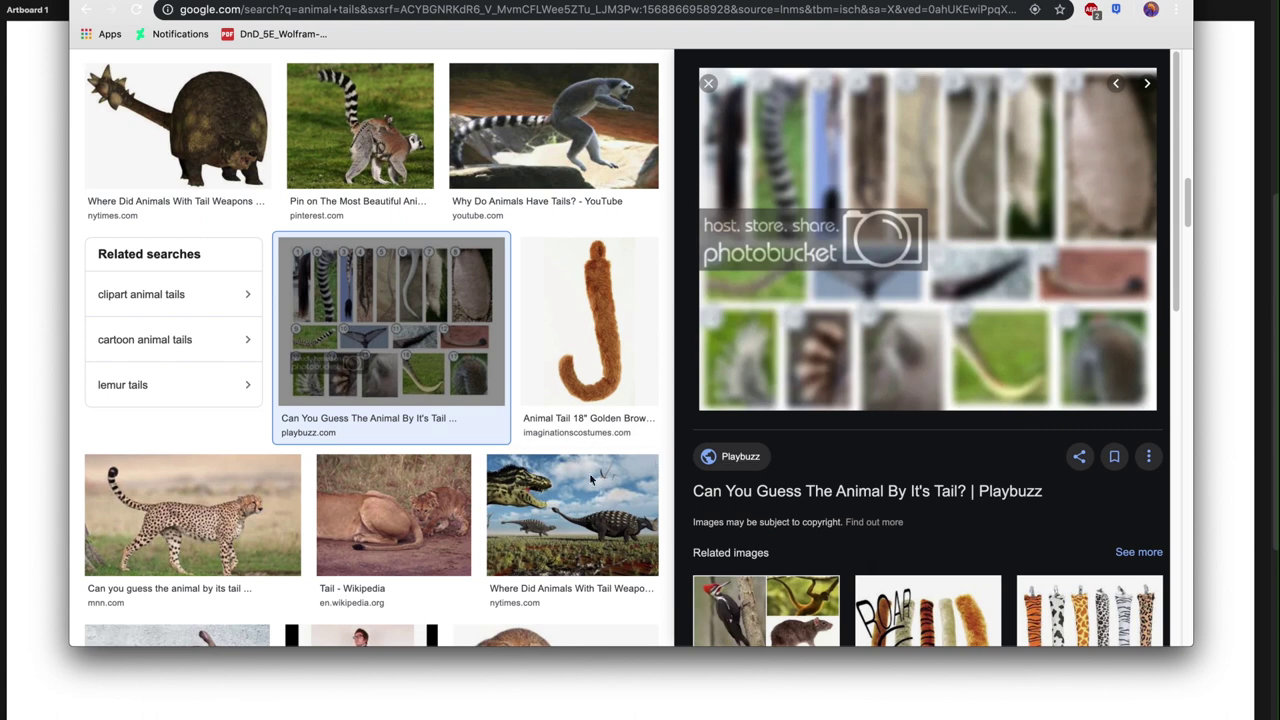
{"action": "left_click", "coordinate": [205, 533]}
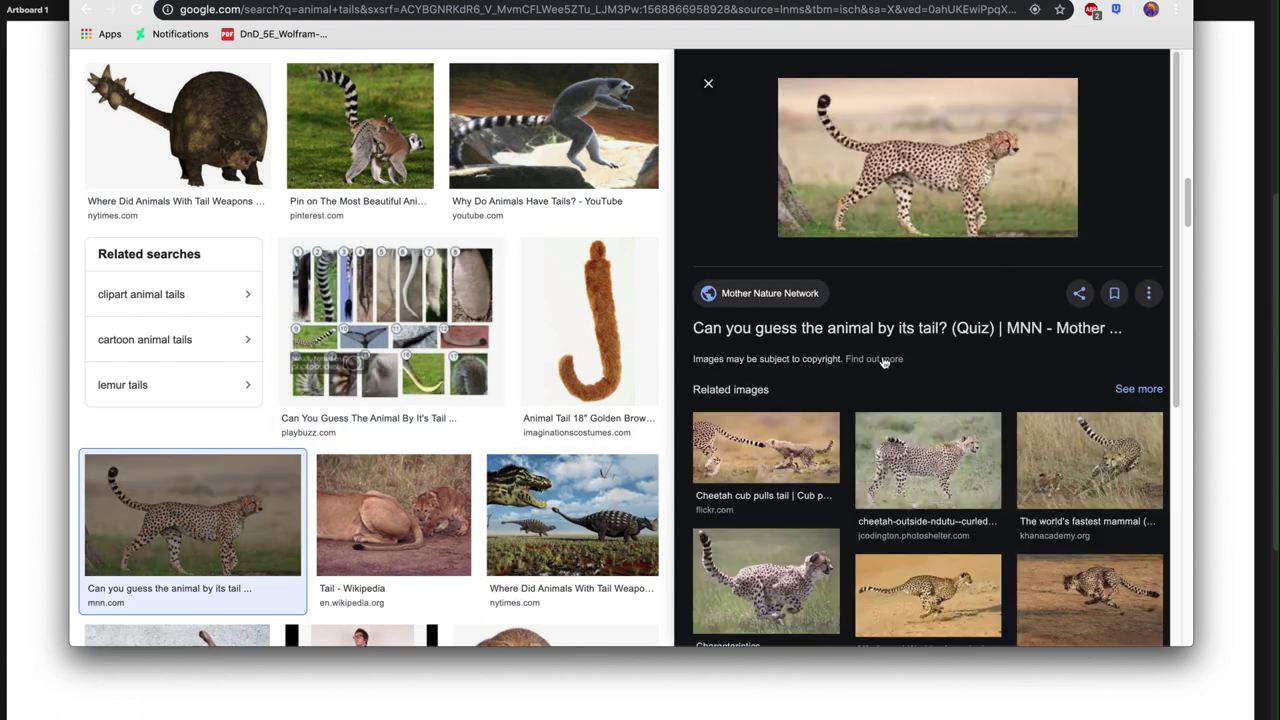
{"action": "left_click", "coordinate": [1139, 472]}
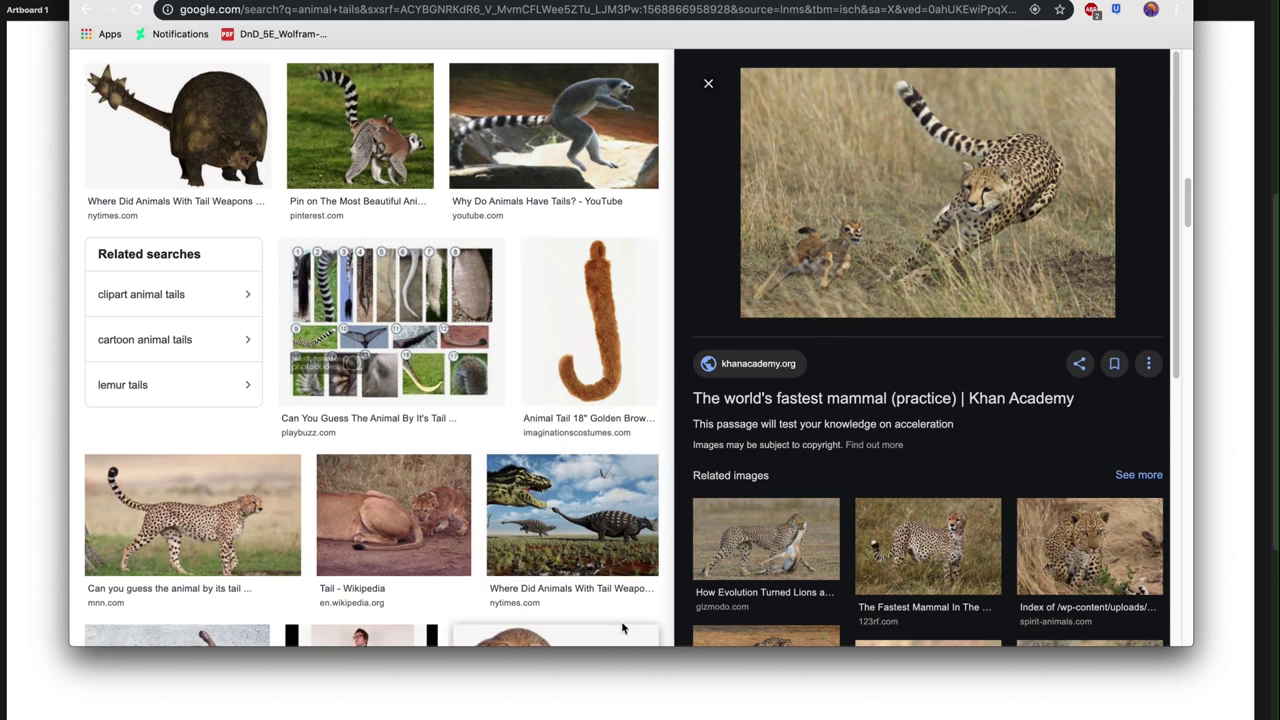
{"action": "left_click", "coordinate": [631, 566]}
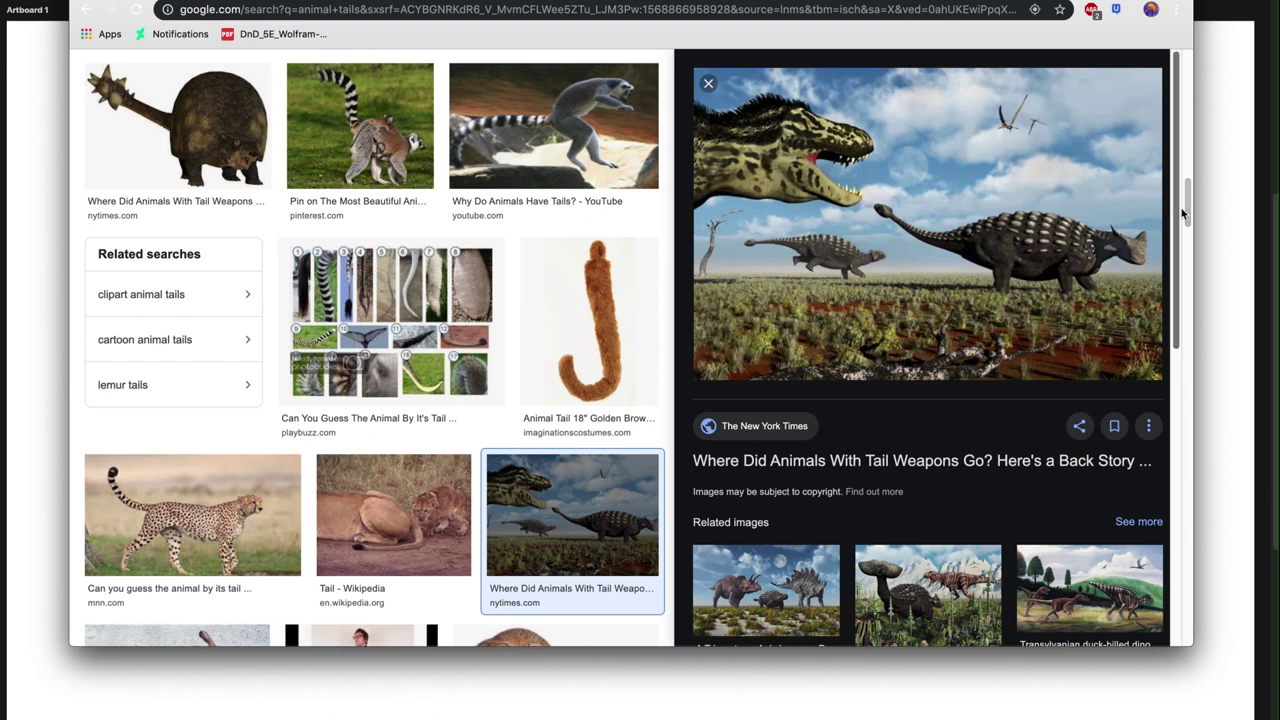
{"action": "key", "text": "alt+Left"}
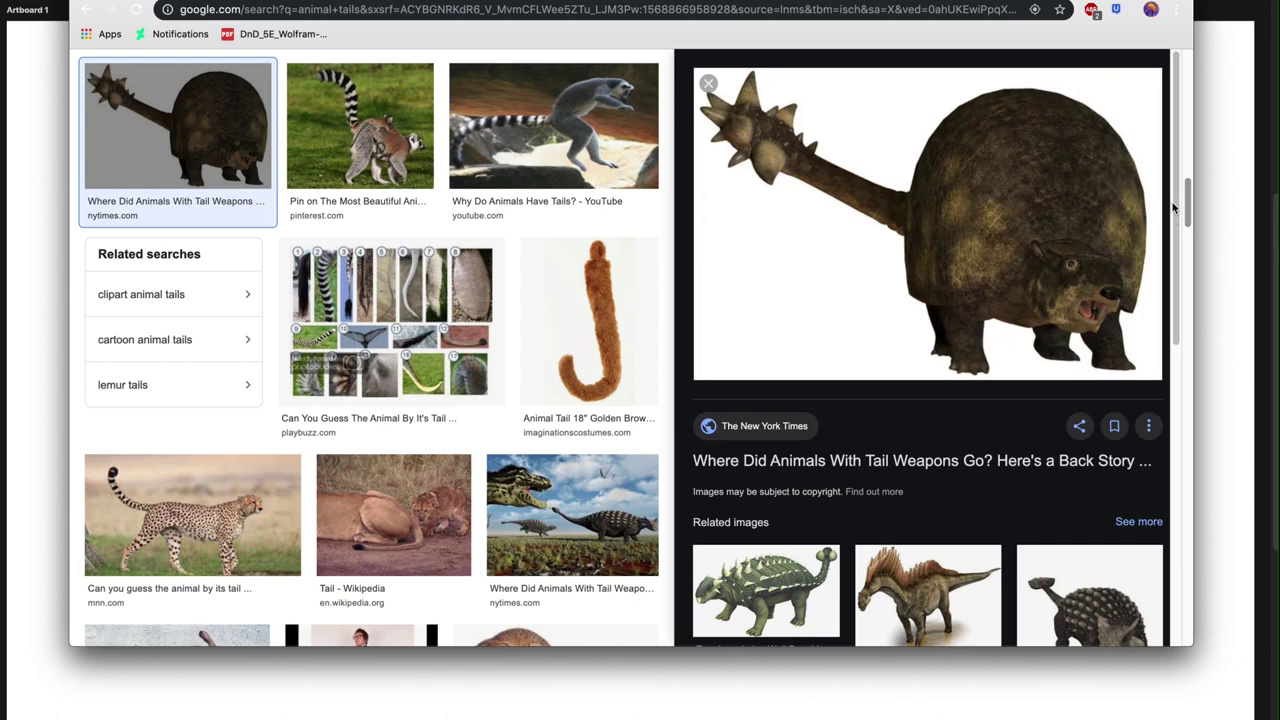
{"action": "scroll", "coordinate": [1188, 218], "scroll_direction": "down", "scroll_amount": 2}
{"action": "scroll", "coordinate": [1190, 210], "scroll_direction": "up", "scroll_amount": 2}
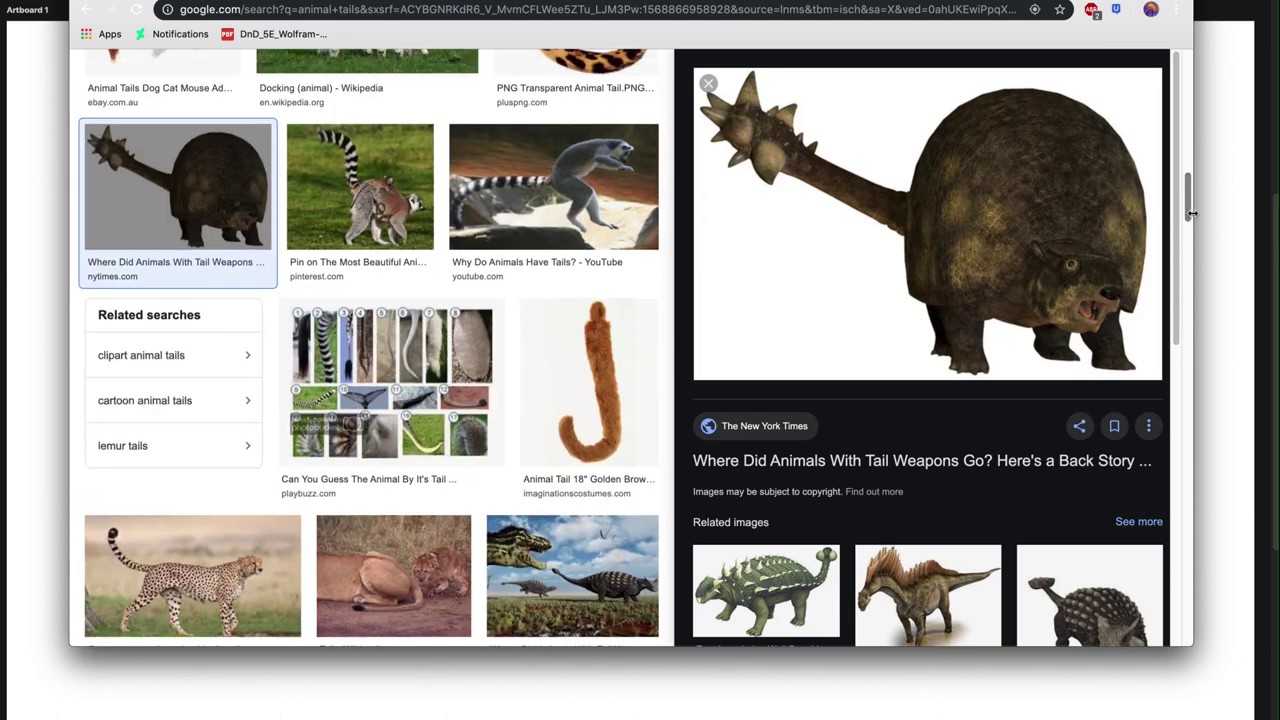
{"action": "left_click_drag", "start_coordinate": [1176, 354], "coordinate": [1189, 640]}
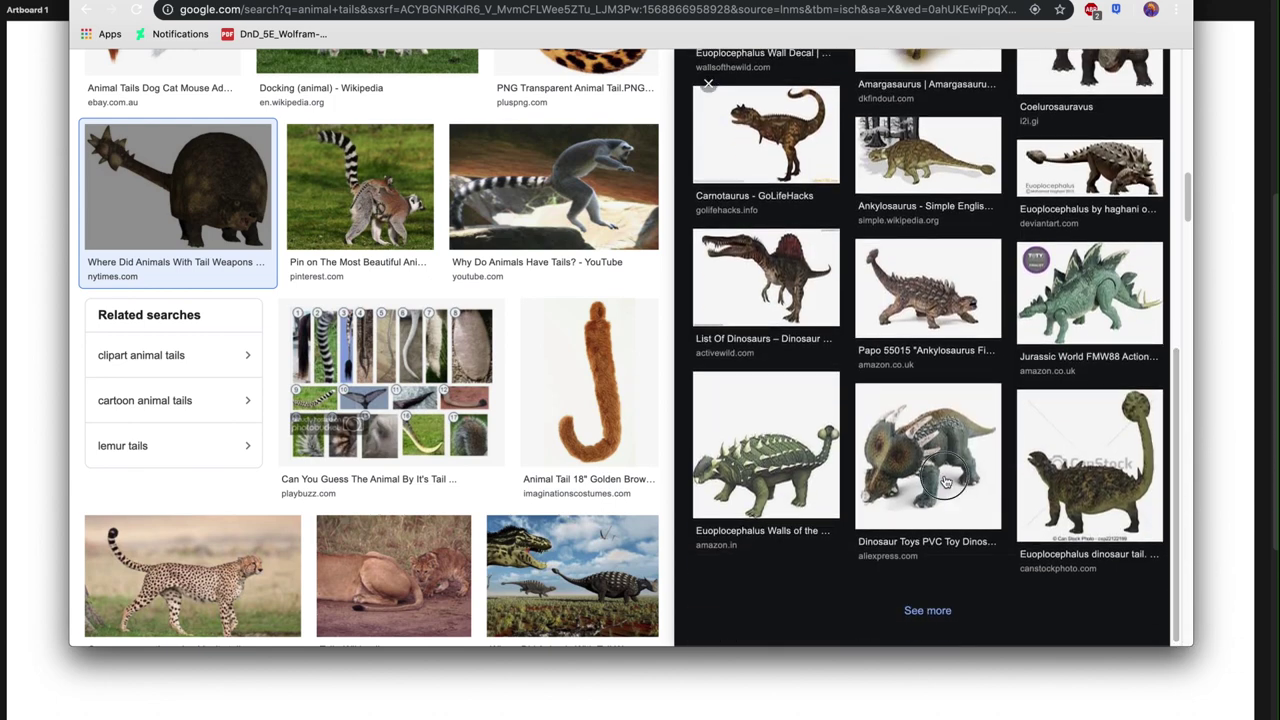
- Preview the dinosaur toy, anteater, kangaroo and curly-tailed chameleon images
{"action": "left_click", "coordinate": [946, 510]}
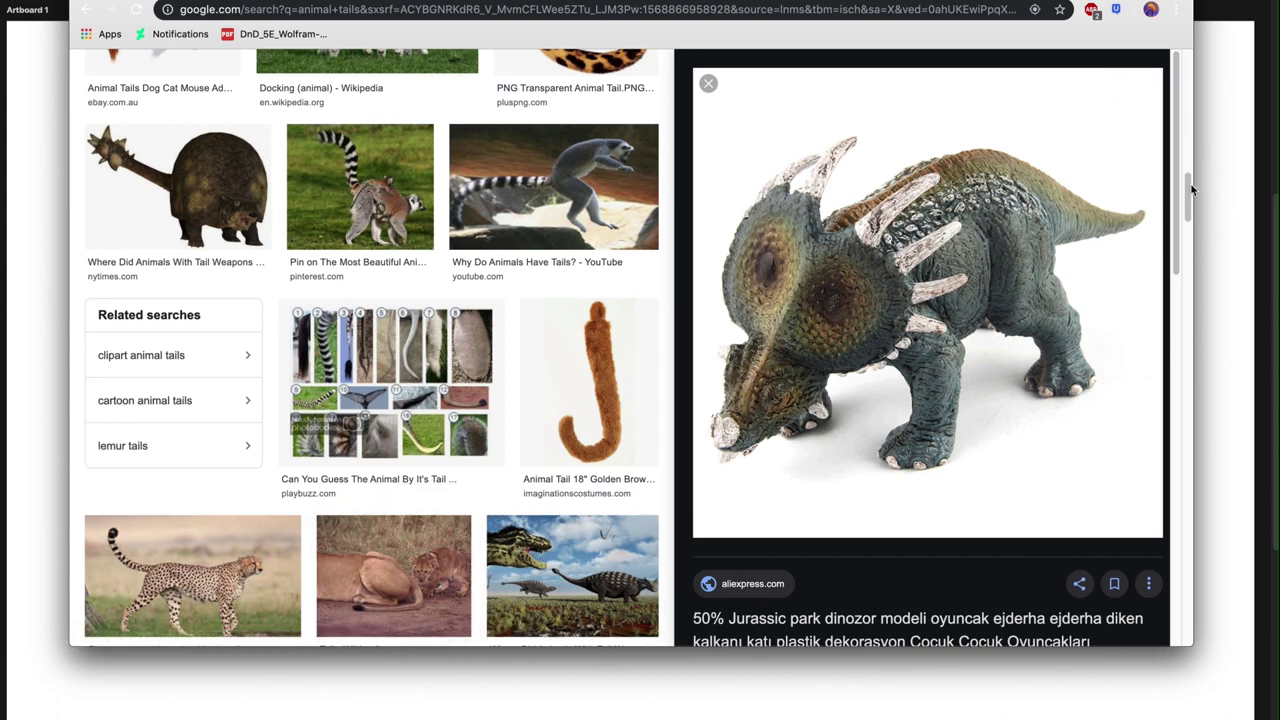
{"action": "left_click_drag", "start_coordinate": [1190, 190], "coordinate": [1213, 488]}
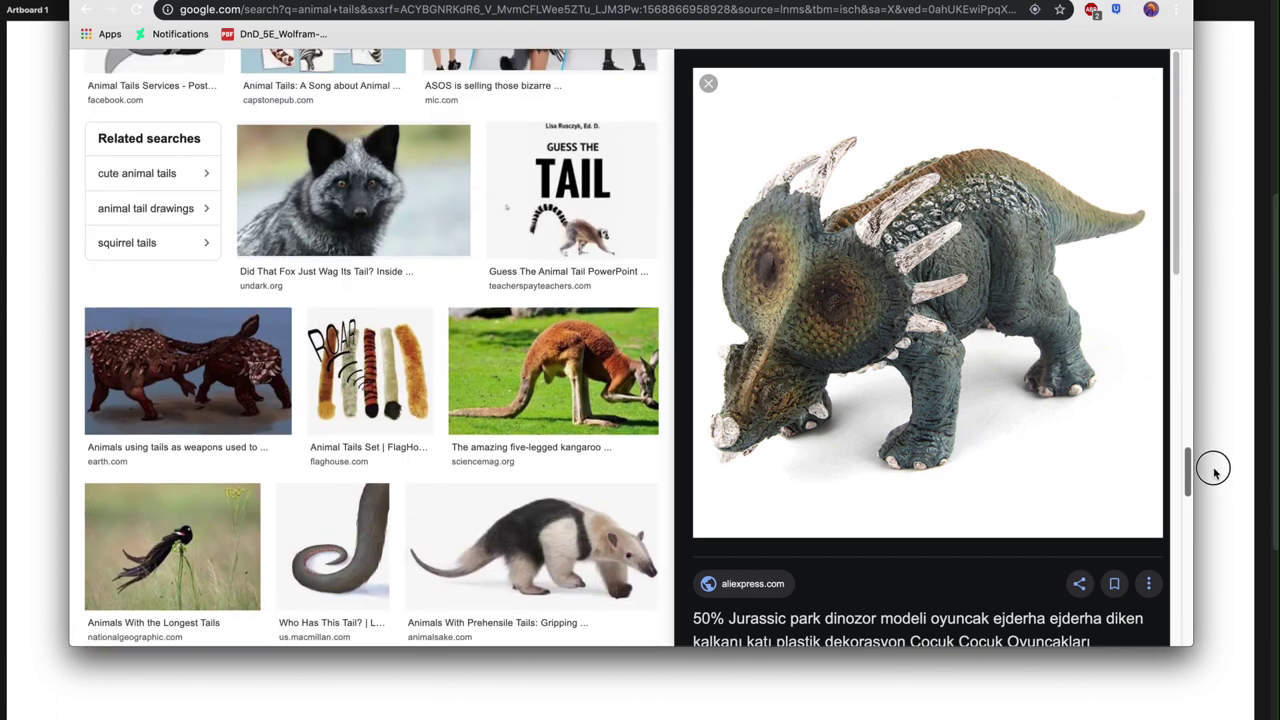
{"action": "left_click", "coordinate": [519, 399]}
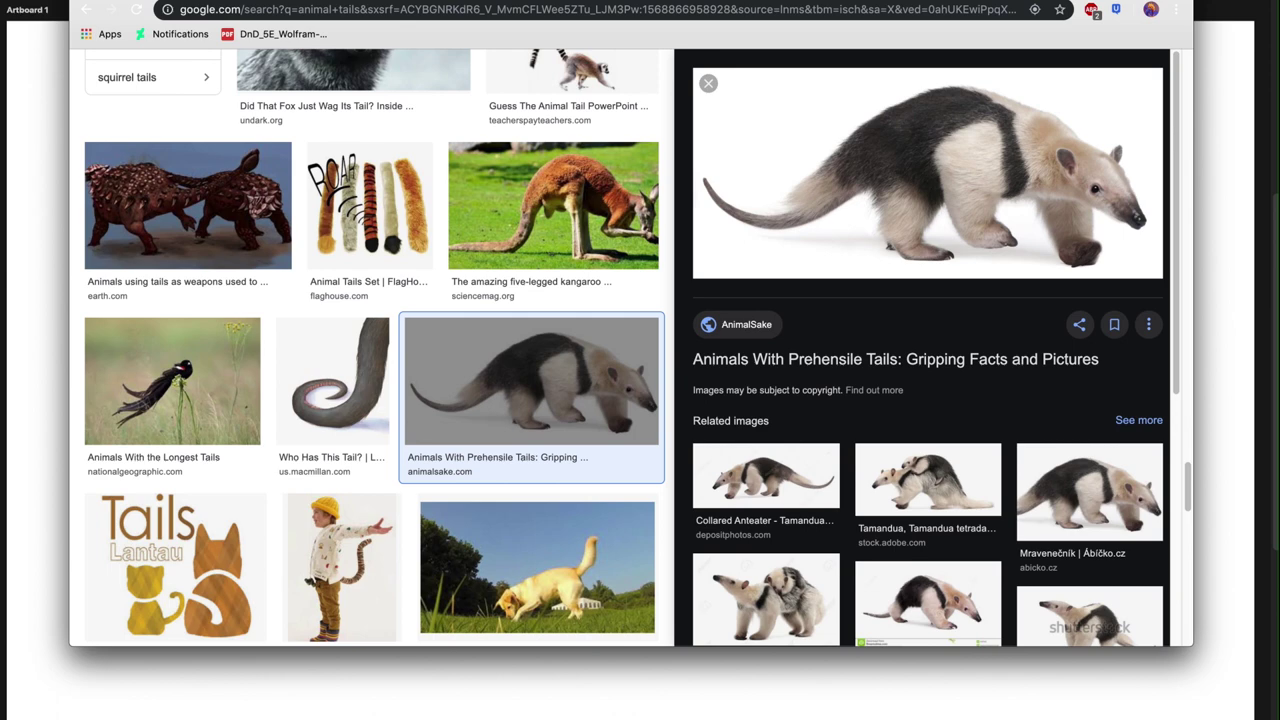
{"action": "left_click", "coordinate": [580, 217]}
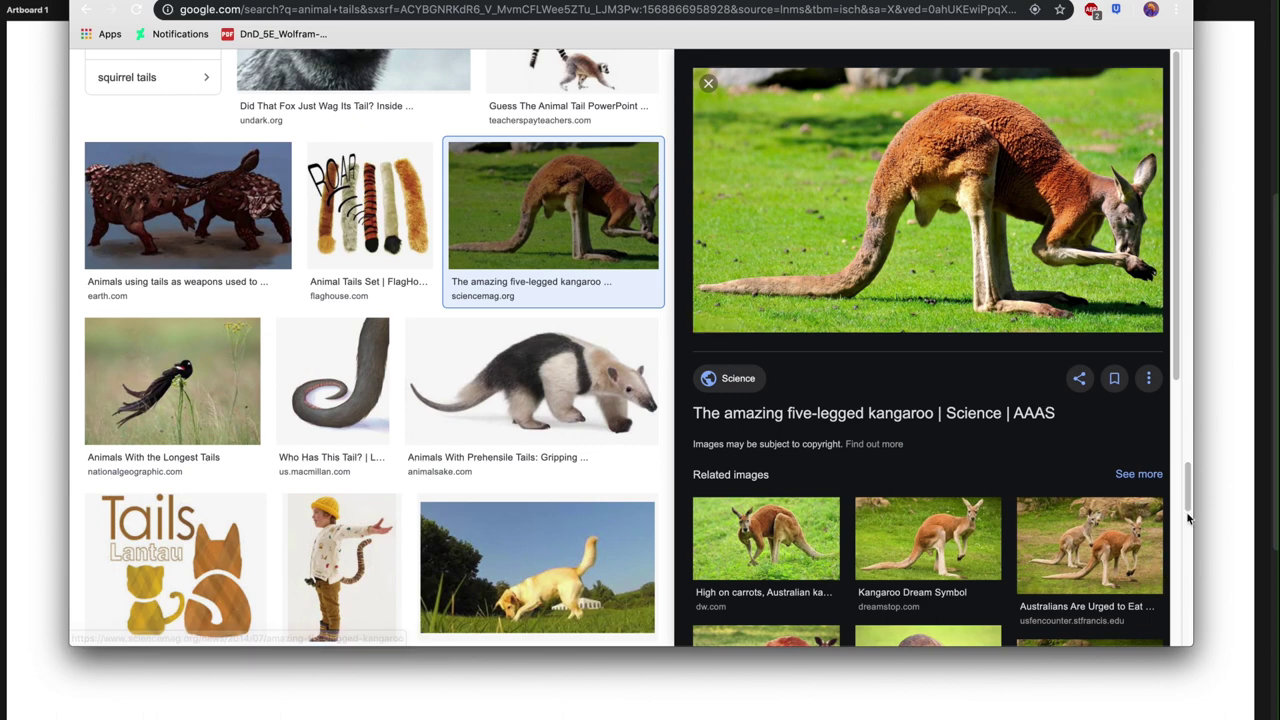
{"action": "left_click_drag", "start_coordinate": [1188, 517], "coordinate": [1187, 580]}
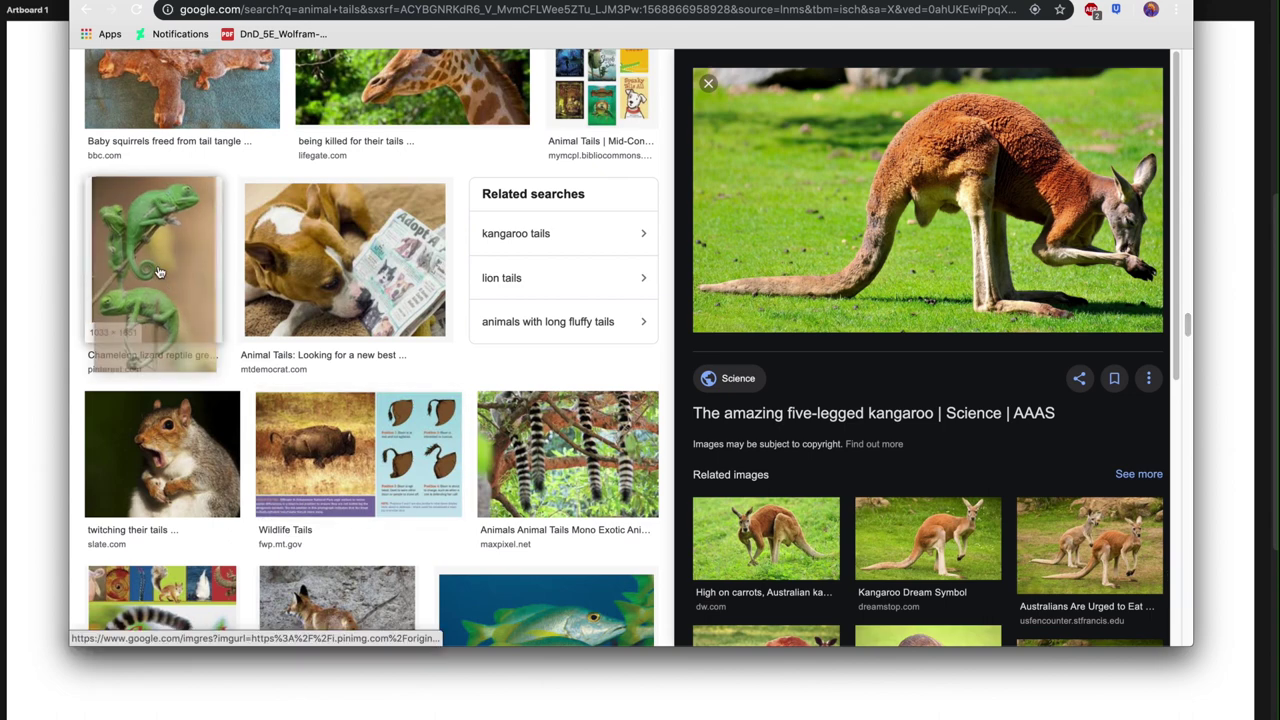
{"action": "left_click_drag", "start_coordinate": [158, 272], "coordinate": [811, 340]}
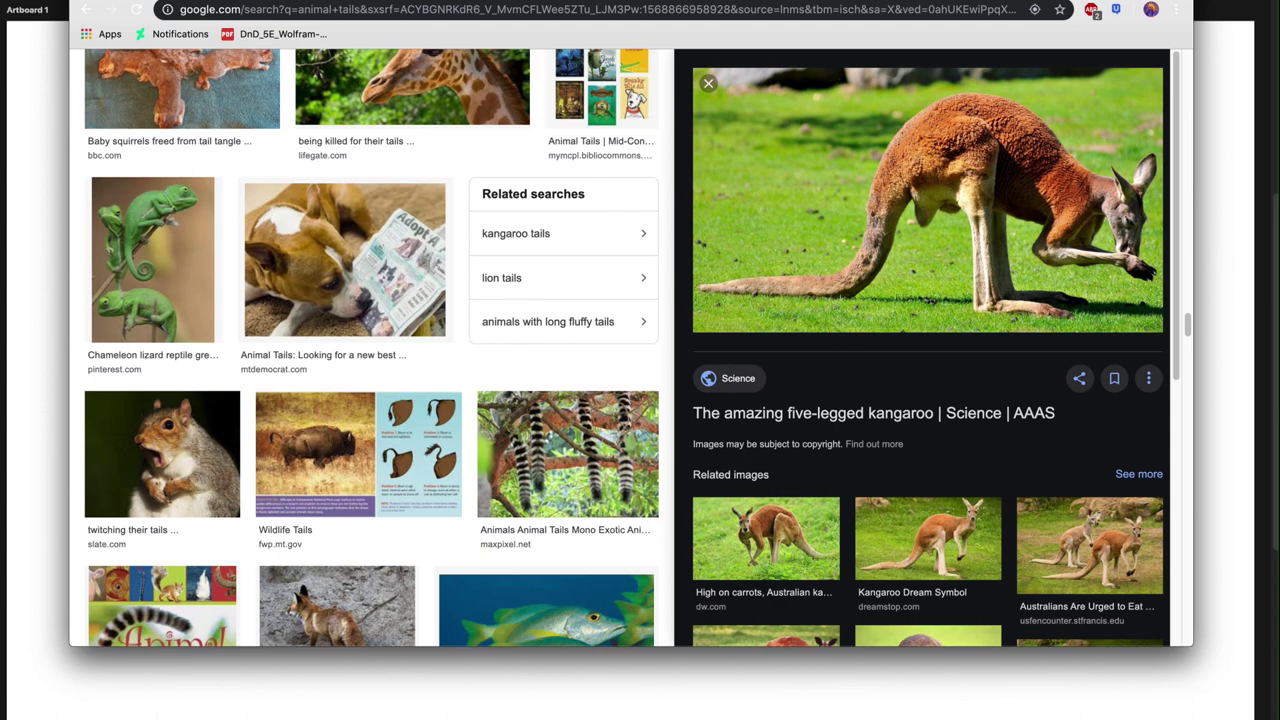
{"action": "left_click", "coordinate": [159, 280]}
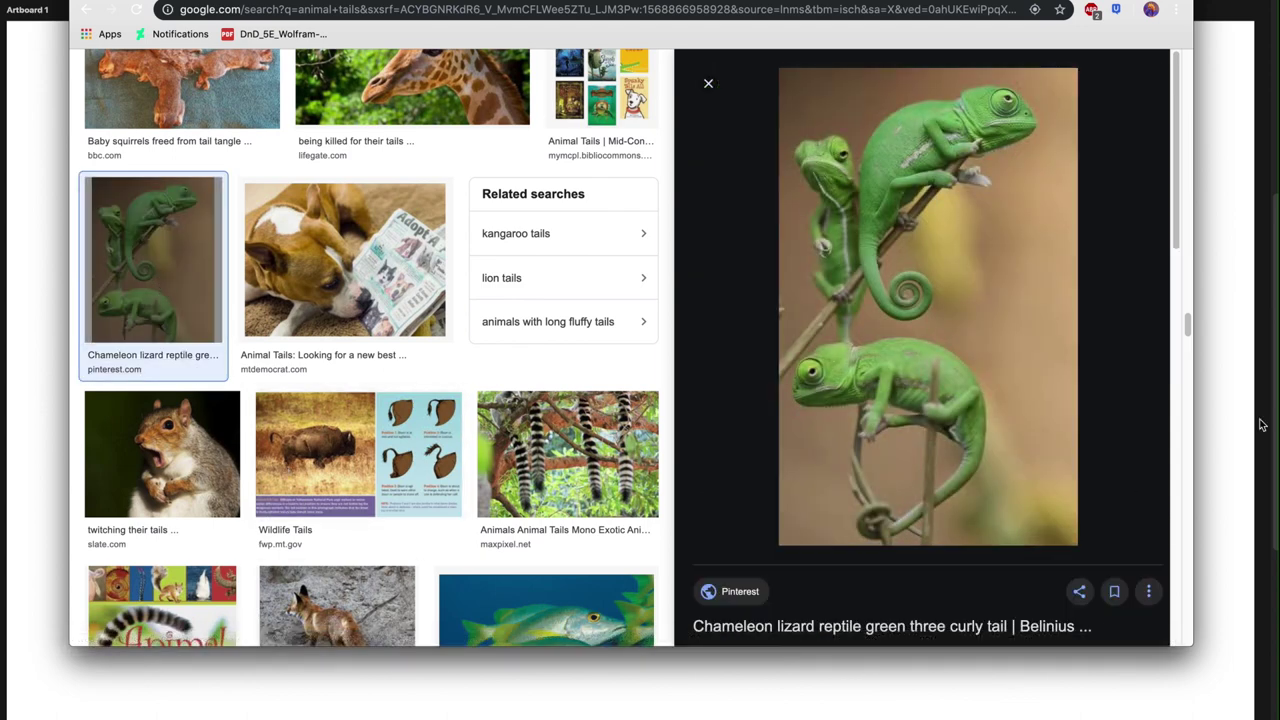
{"action": "left_click", "coordinate": [627, 8]}
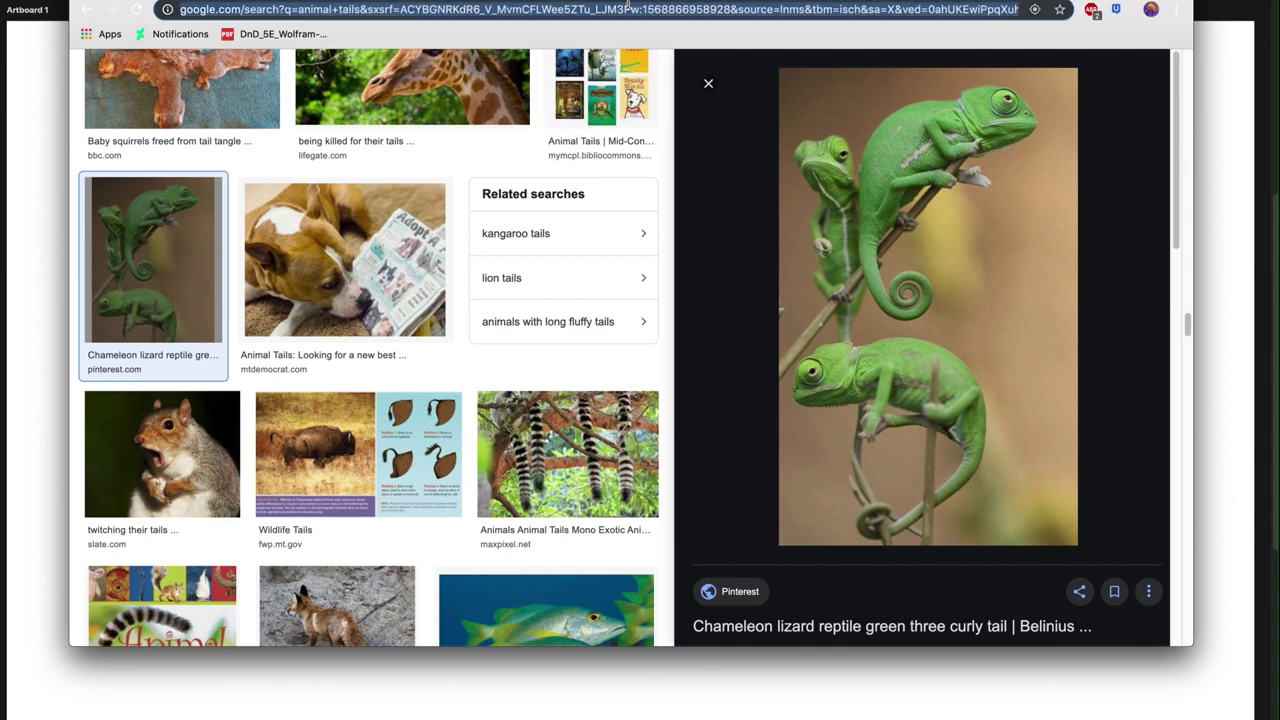
- Search Google Images for the creature-design illustrator's work
{"action": "type", "text": "terry"}
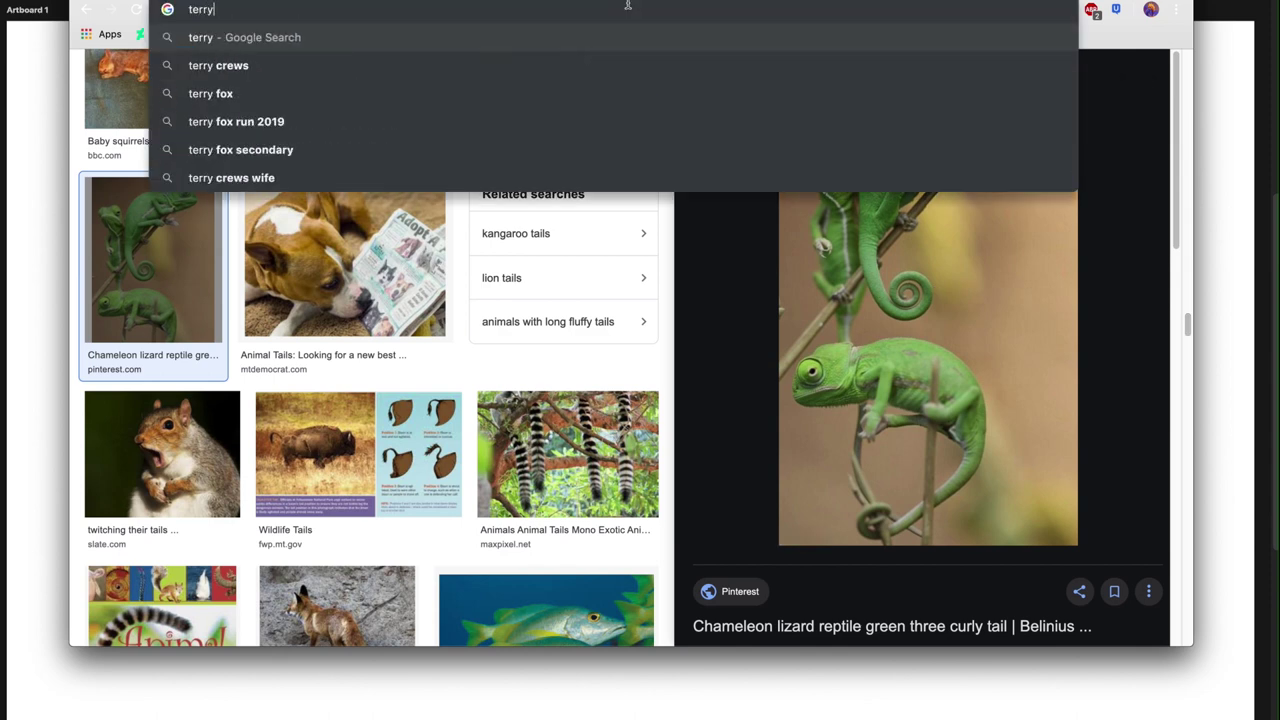
{"action": "type", "text": "l"}
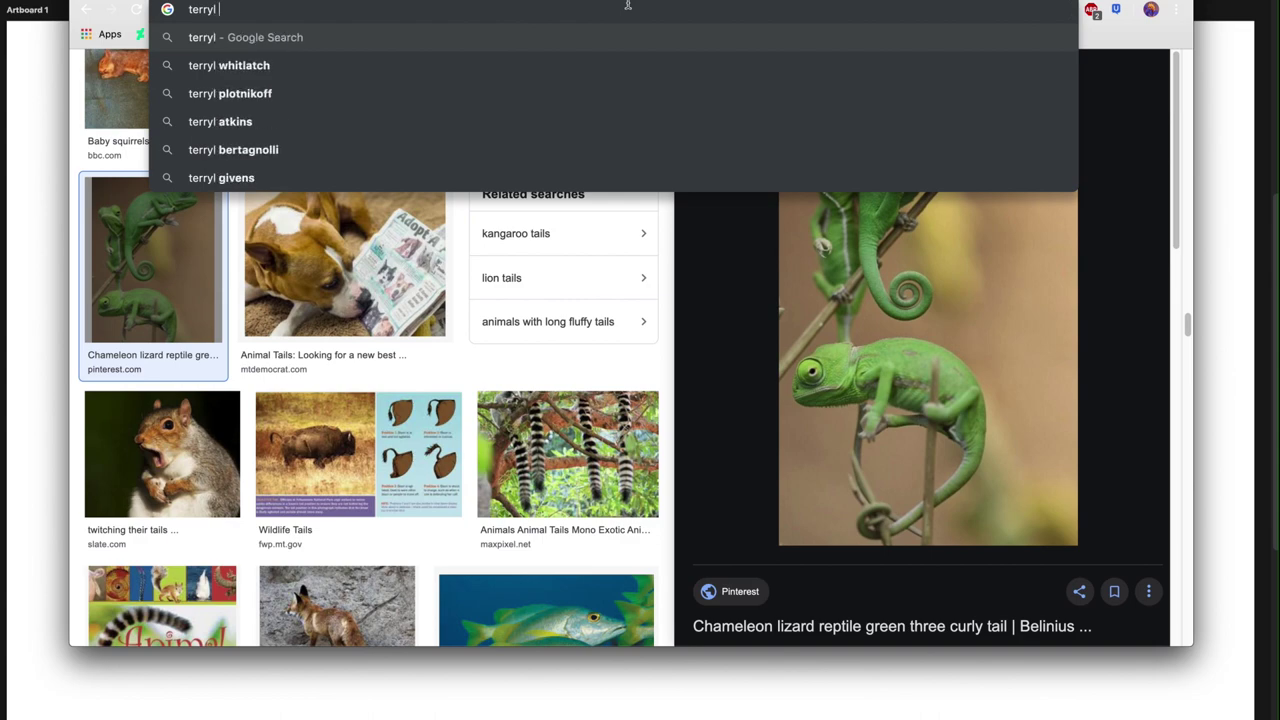
{"action": "left_click", "coordinate": [252, 66]}
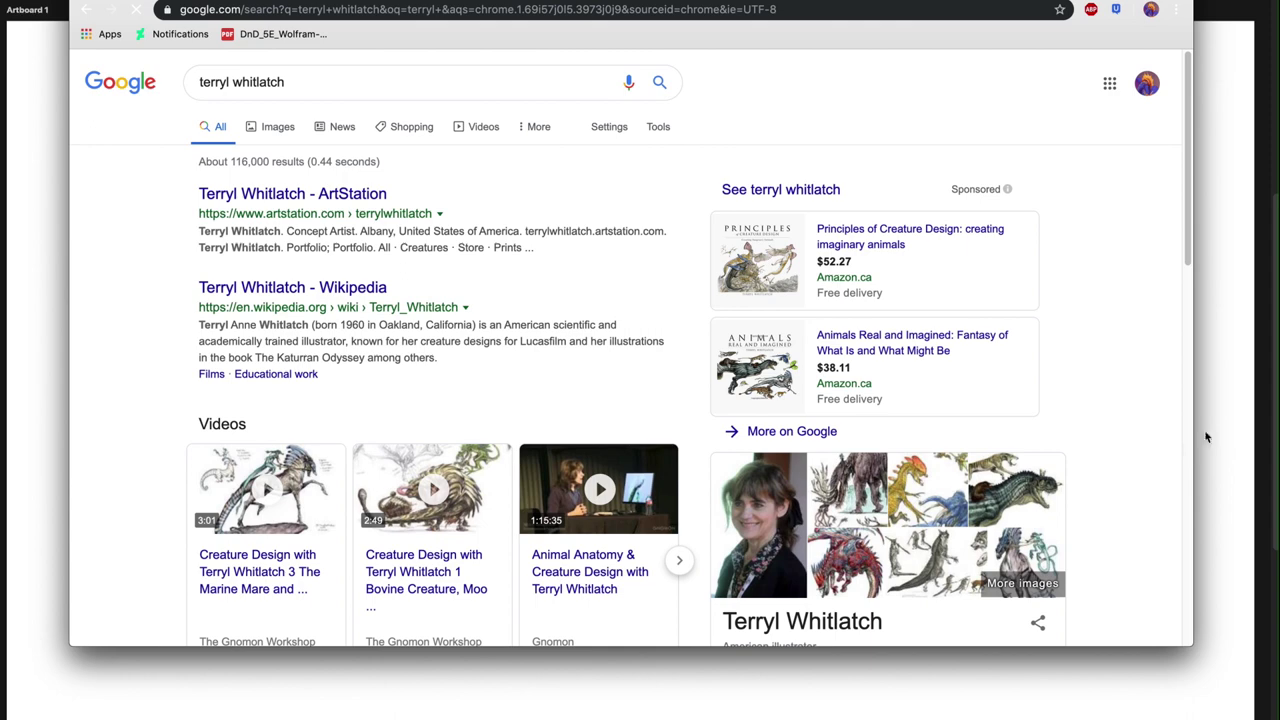
{"action": "left_click", "coordinate": [284, 127]}
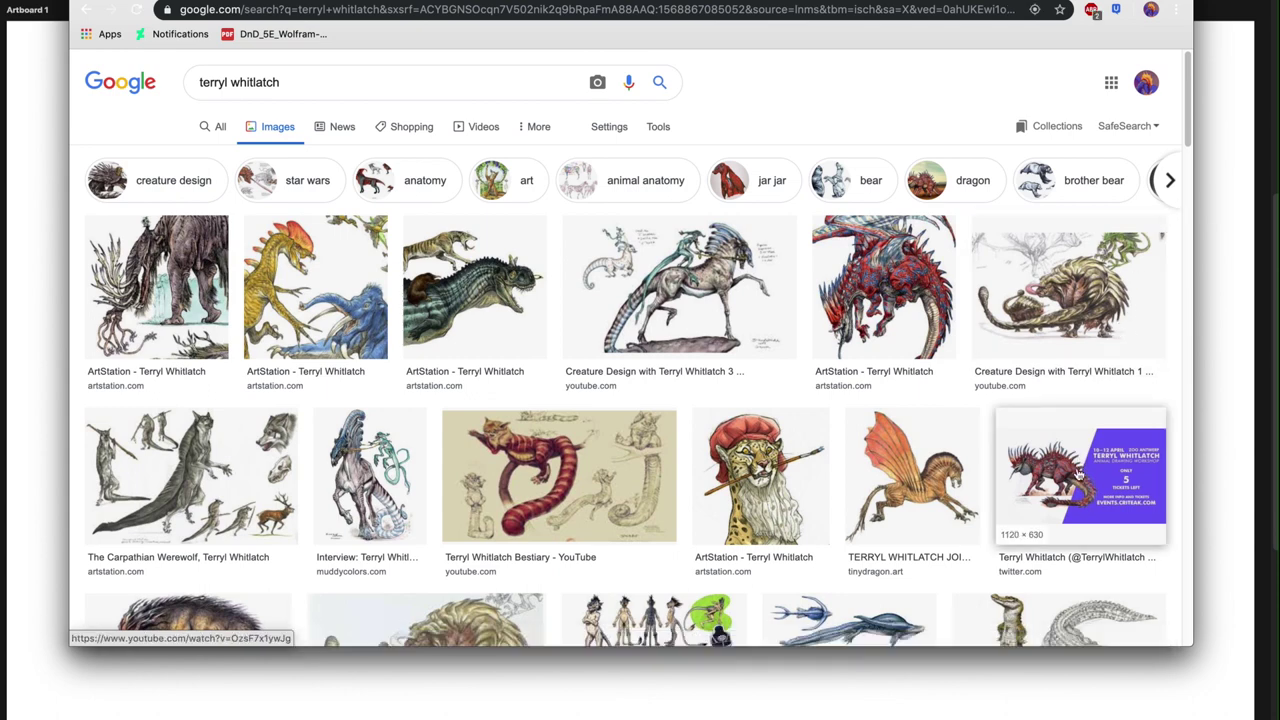
- Preview the Tales of Amalthea anatomy study and paste it into the Photoshop artboard
{"action": "left_click", "coordinate": [1094, 464]}
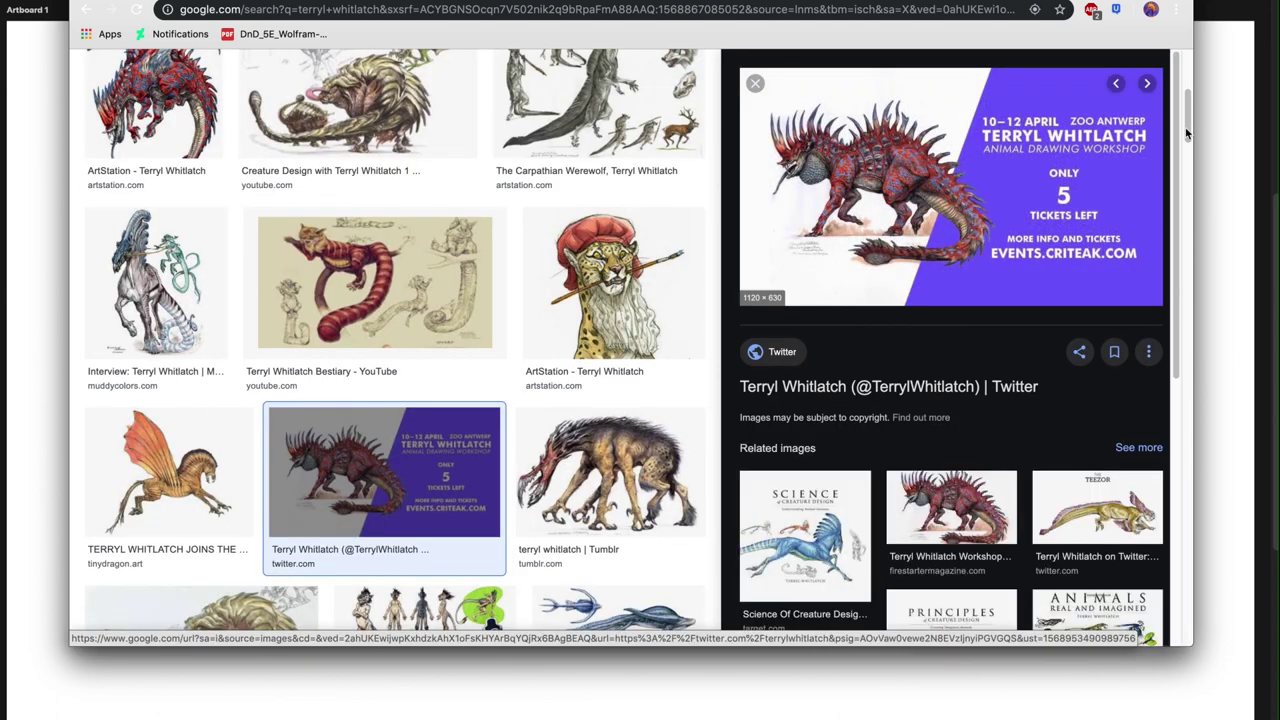
{"action": "left_click_drag", "start_coordinate": [1186, 120], "coordinate": [1181, 173]}
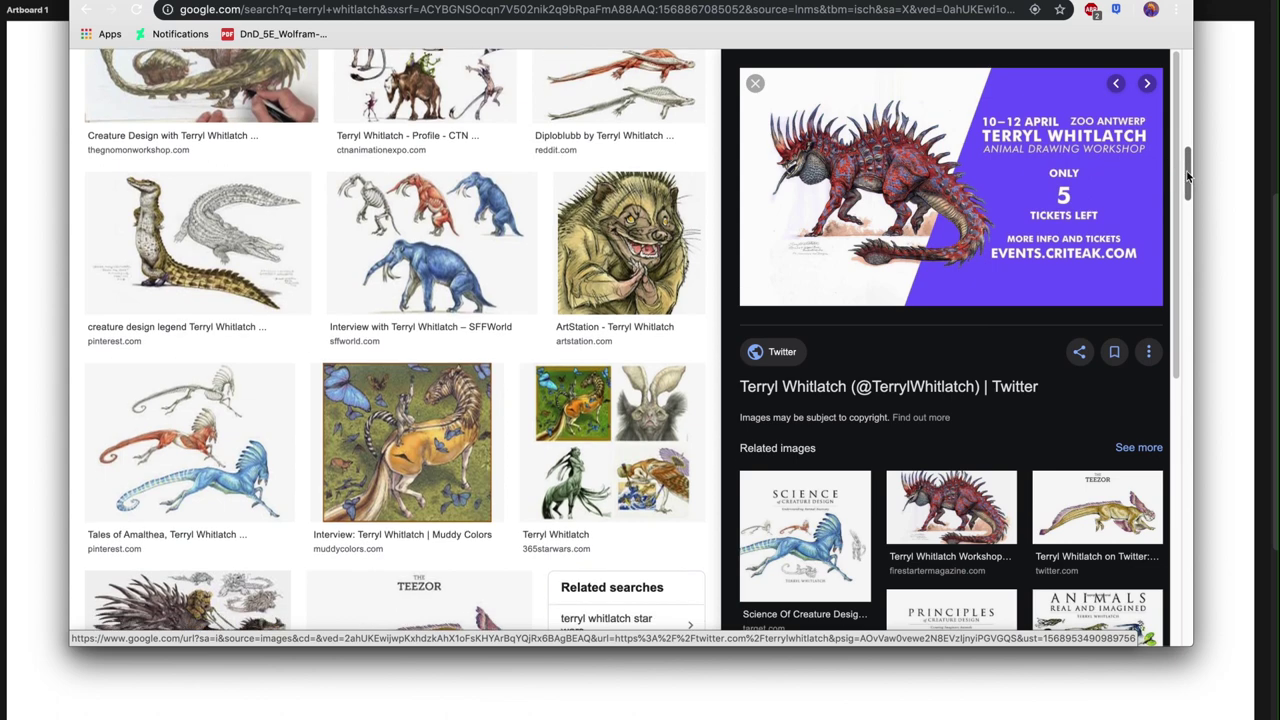
{"action": "left_click", "coordinate": [212, 478]}
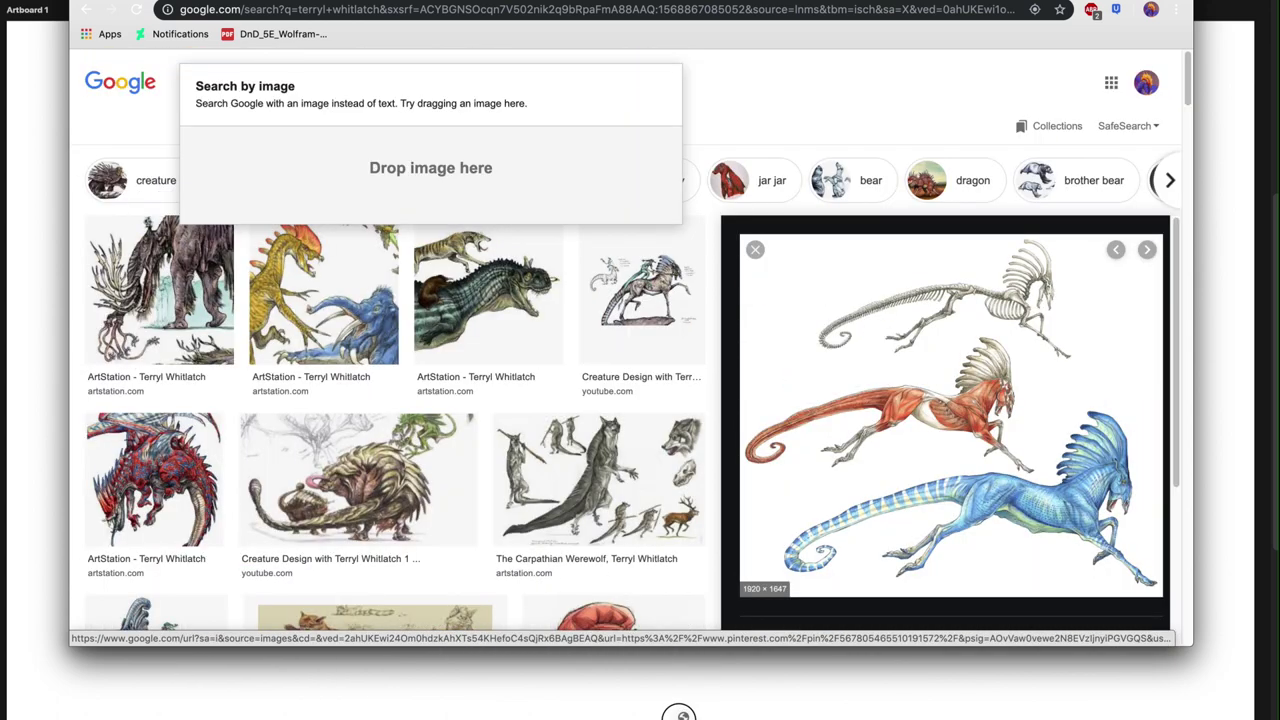
{"action": "left_click", "coordinate": [745, 700]}
{"action": "key", "text": "ctrl+v"}
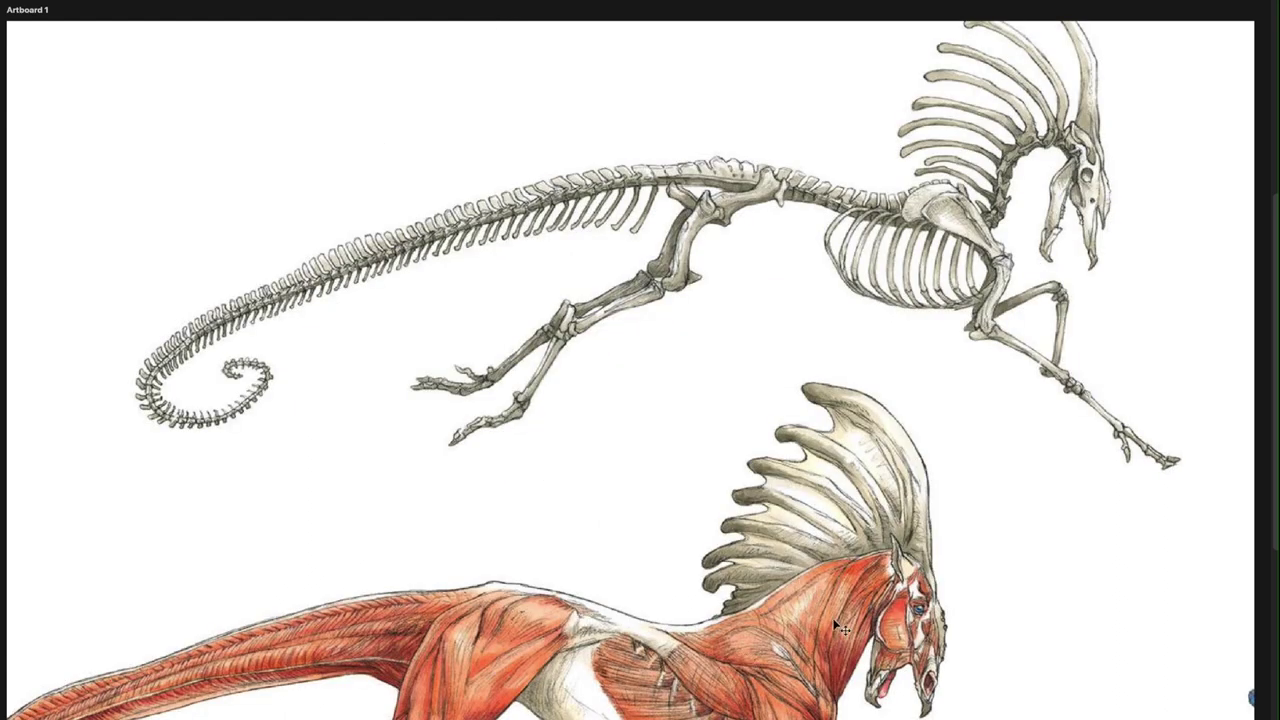
- Pan through the pasted reference to study the muscled creature and the blue creature's curled tail
{"action": "scroll", "coordinate": [760, 620], "scroll_direction": "right", "scroll_amount": 2}
{"action": "scroll", "coordinate": [792, 608], "scroll_direction": "left", "scroll_amount": 1}
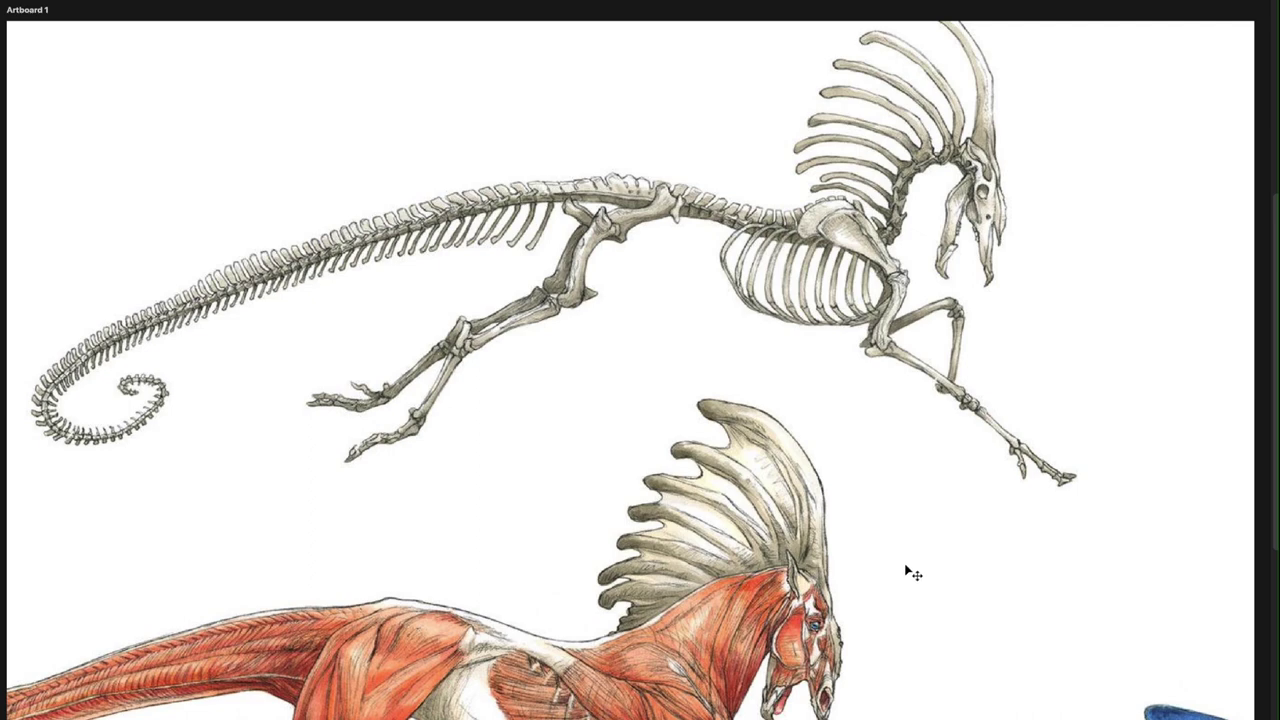
{"action": "key", "text": "b"}
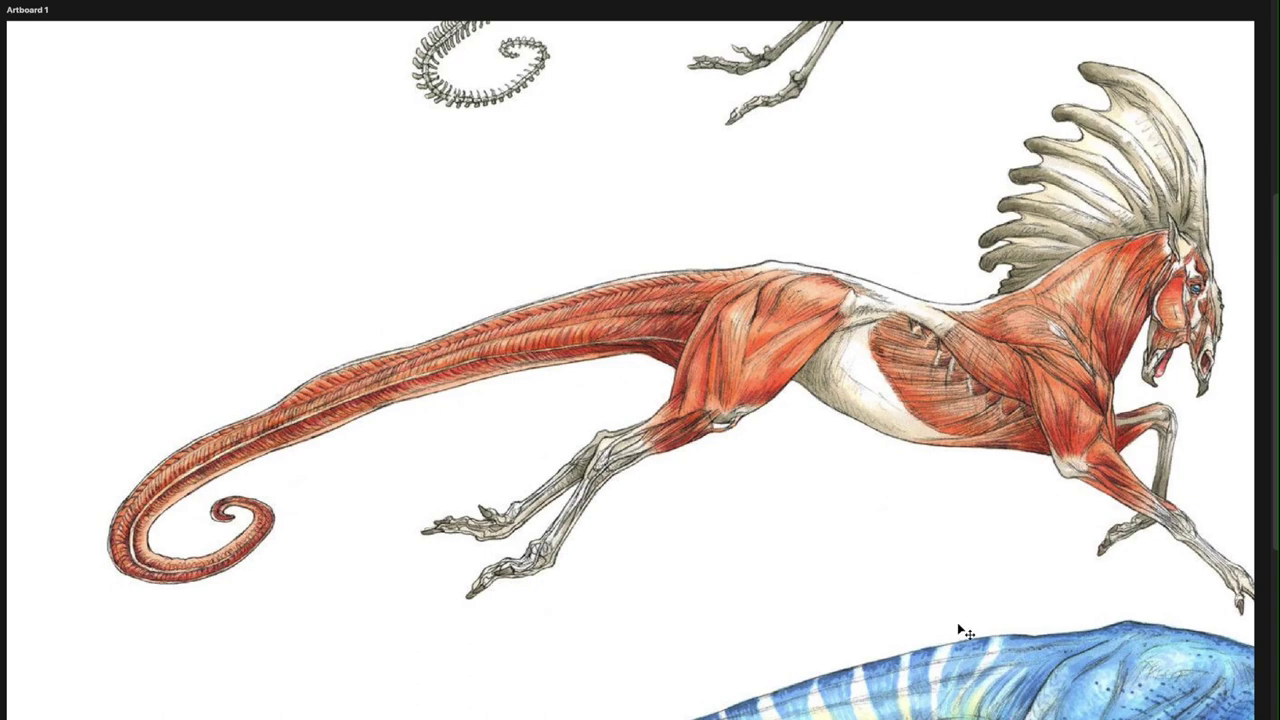
{"action": "left_click_drag", "start_coordinate": [956, 647], "coordinate": [872, 284]}
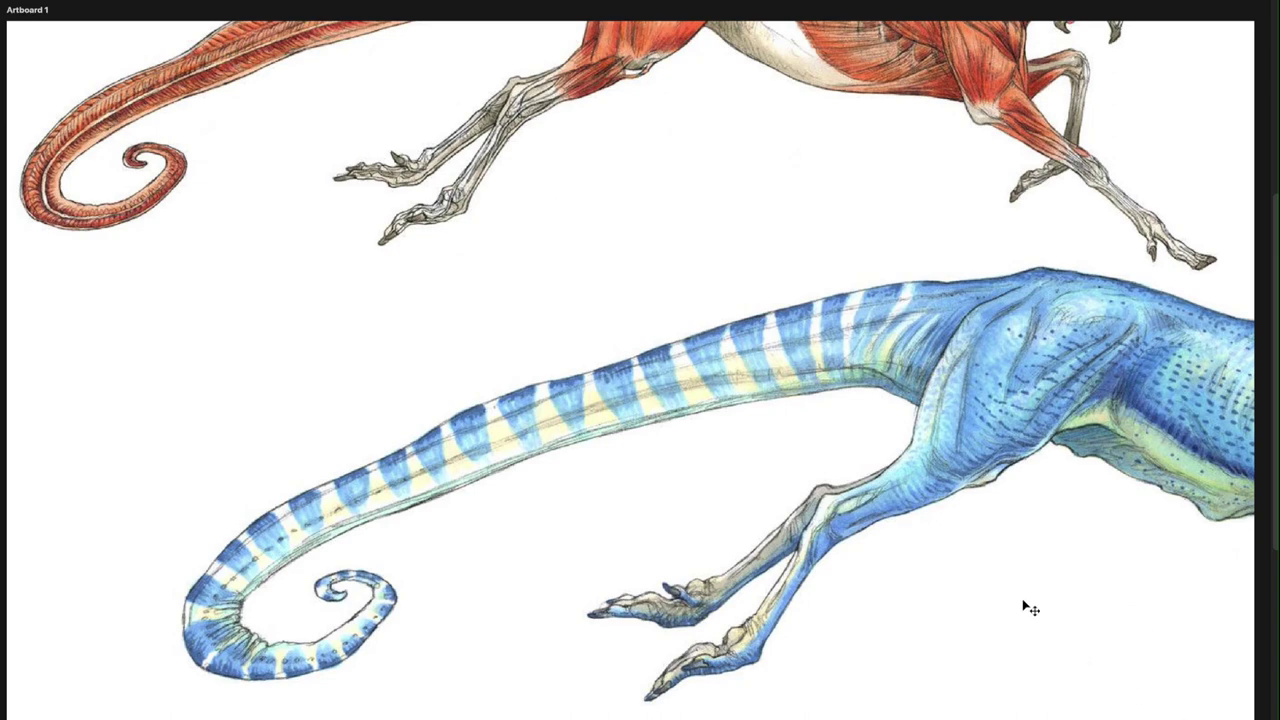
{"action": "left_click_drag", "start_coordinate": [1023, 603], "coordinate": [926, 515]}
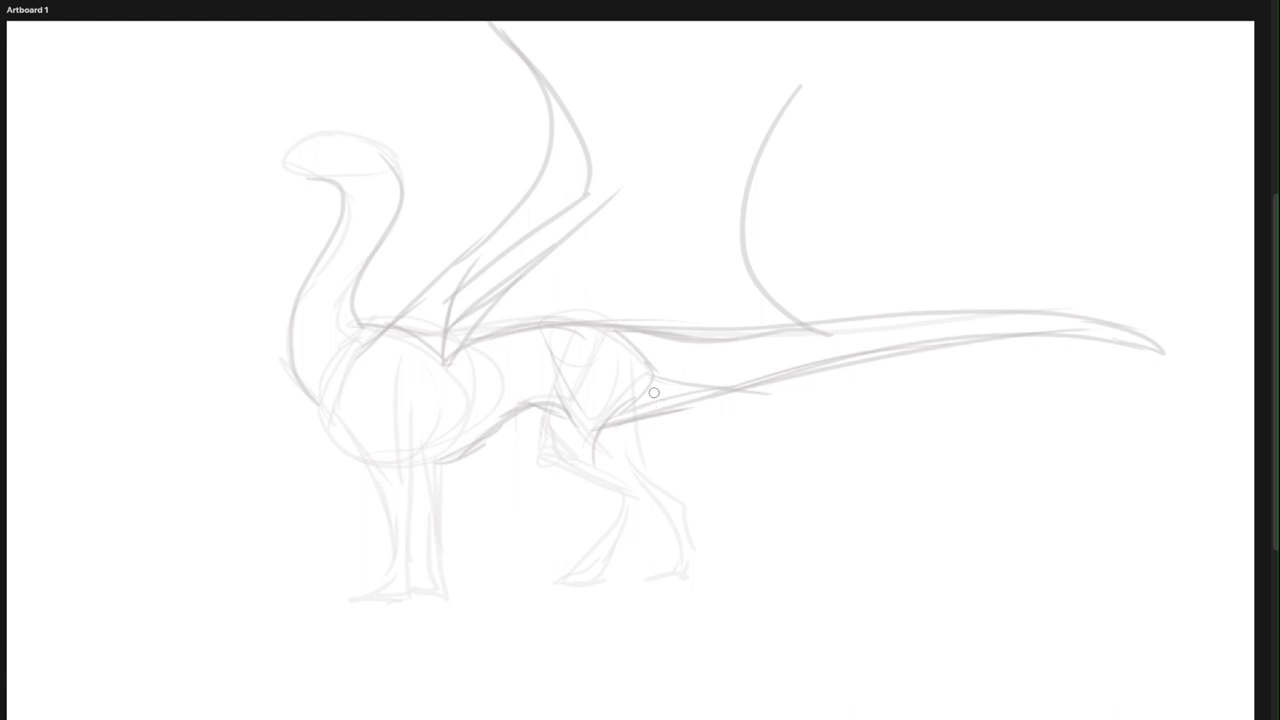
- Draw a dark neck-and-back line with a curled tail, then delete those strokes
{"action": "right_click", "coordinate": [771, 382]}
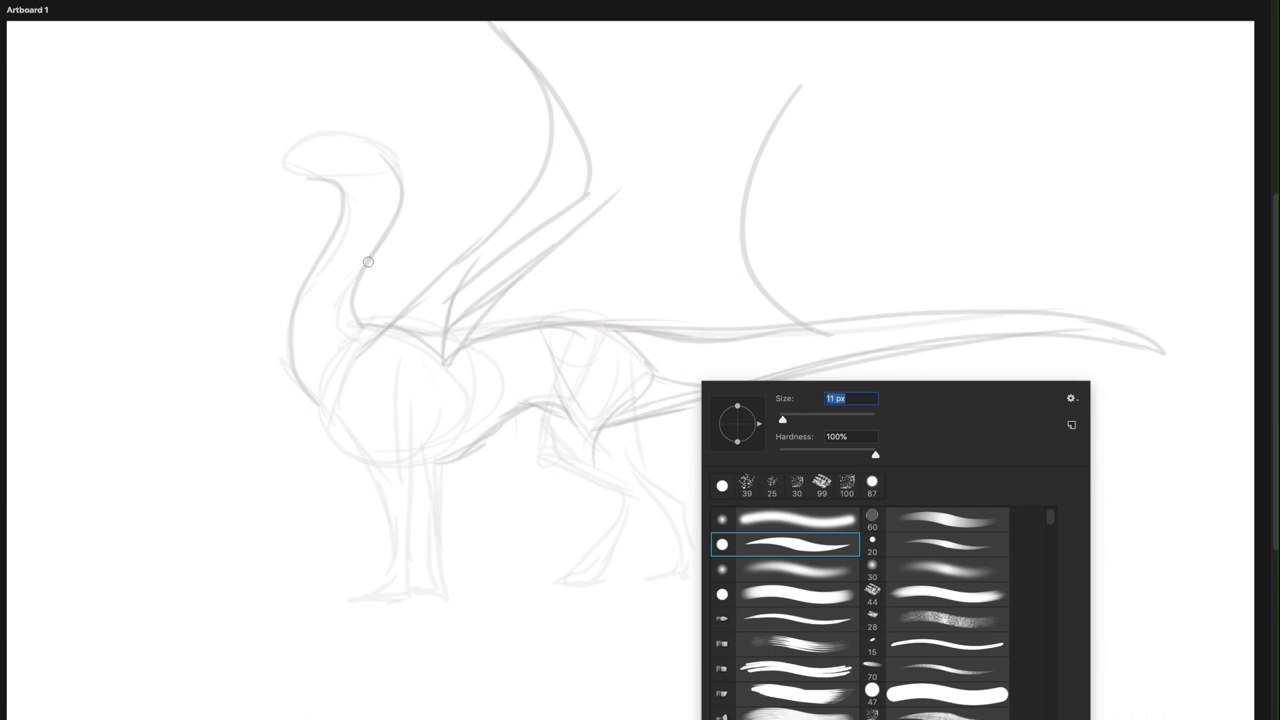
{"action": "mouse_move", "coordinate": [391, 166]}
{"action": "left_mouse_down"}
{"action": "mouse_move", "coordinate": [378, 245]}
{"action": "mouse_move", "coordinate": [395, 324]}
{"action": "mouse_move", "coordinate": [369, 331]}
{"action": "mouse_move", "coordinate": [680, 340]}
{"action": "mouse_move", "coordinate": [667, 346]}
{"action": "mouse_move", "coordinate": [660, 327]}
{"action": "left_mouse_up"}
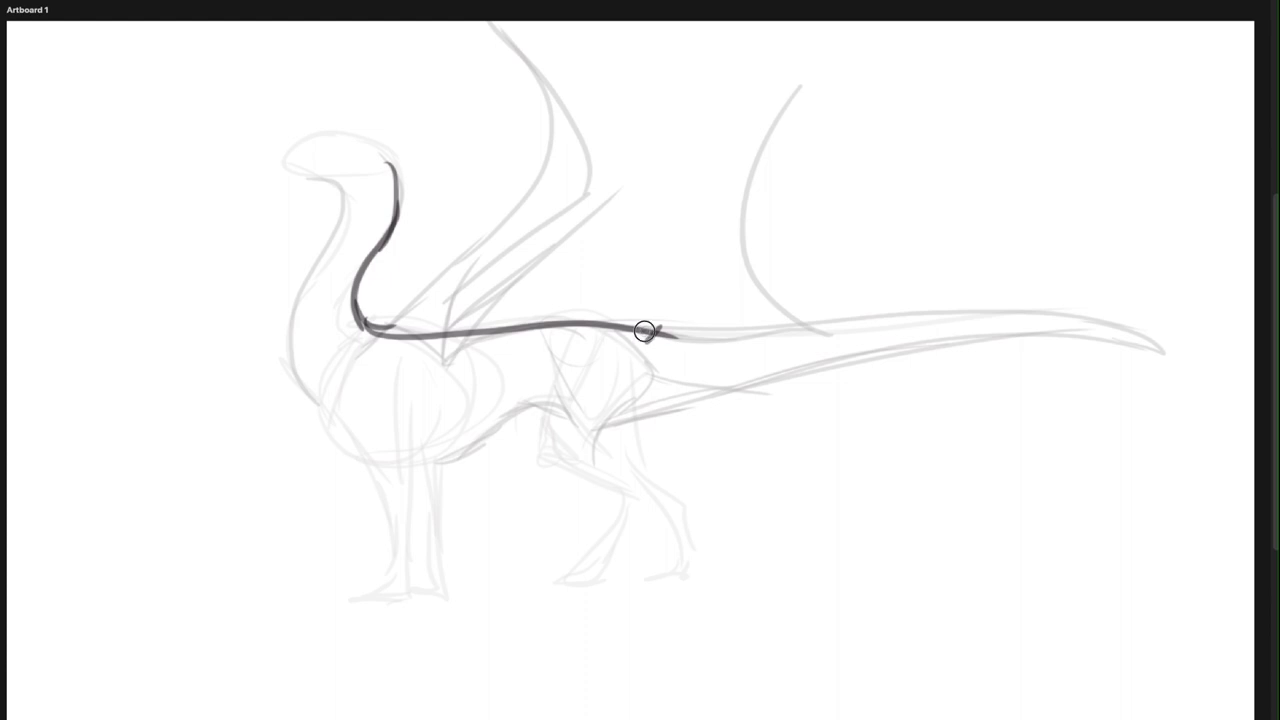
{"action": "mouse_move", "coordinate": [646, 331]}
{"action": "left_mouse_down"}
{"action": "mouse_move", "coordinate": [1037, 154]}
{"action": "mouse_move", "coordinate": [996, 163]}
{"action": "mouse_move", "coordinate": [889, 229]}
{"action": "mouse_move", "coordinate": [802, 317]}
{"action": "mouse_move", "coordinate": [684, 354]}
{"action": "mouse_move", "coordinate": [760, 346]}
{"action": "mouse_move", "coordinate": [934, 189]}
{"action": "mouse_move", "coordinate": [988, 166]}
{"action": "left_mouse_up"}
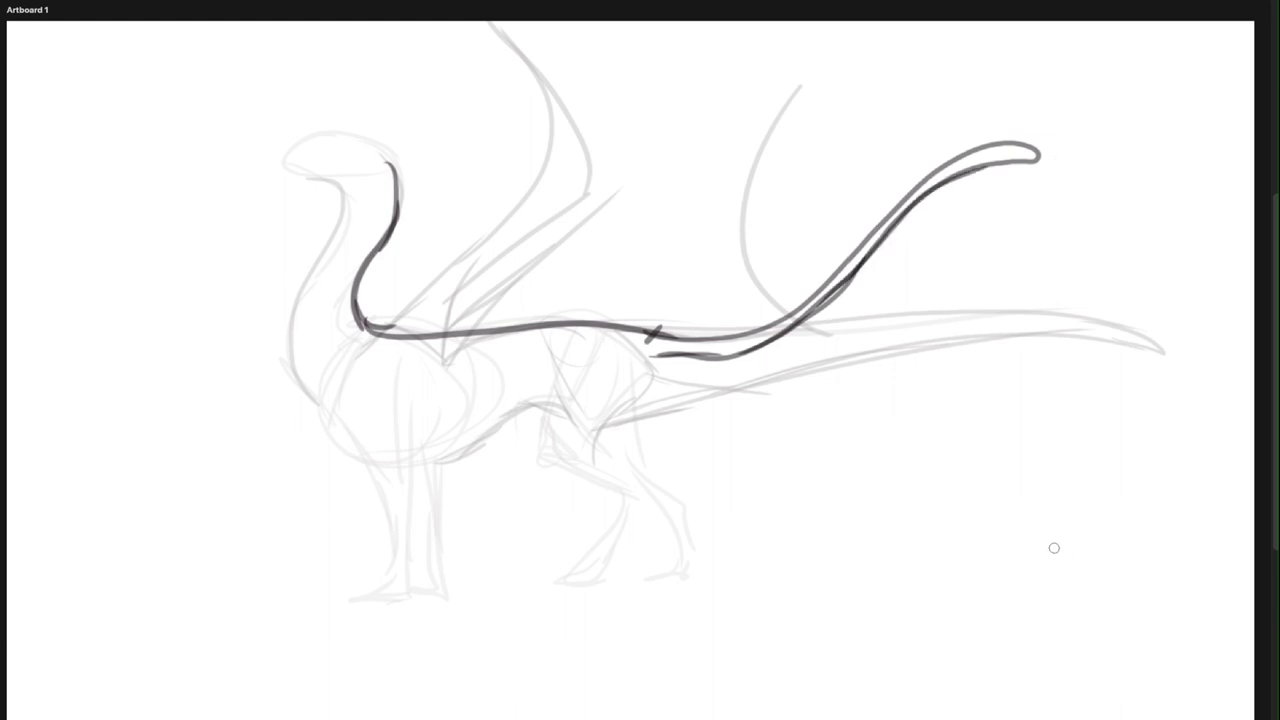
{"action": "key", "text": "Delete"}
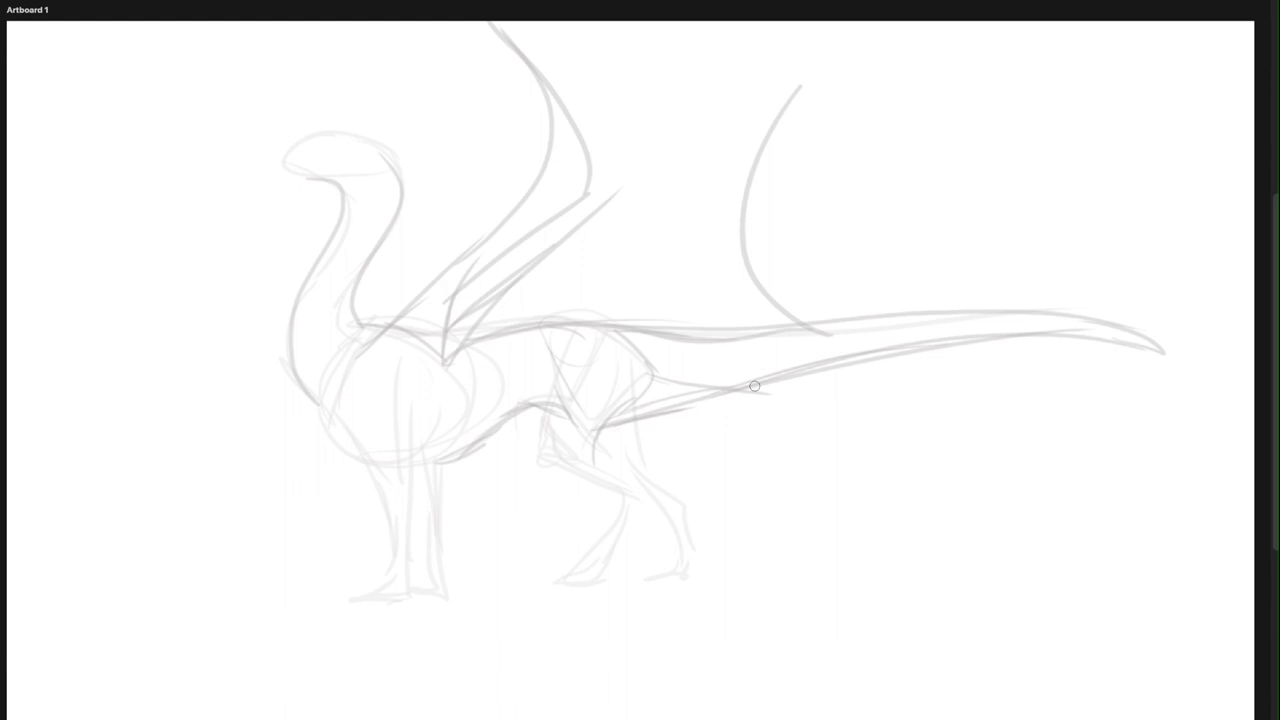
- Try spines and a frill spike along the tail top, then undo and delete them
{"action": "mouse_move", "coordinate": [632, 330]}
{"action": "left_mouse_down"}
{"action": "mouse_move", "coordinate": [814, 277]}
{"action": "mouse_move", "coordinate": [745, 325]}
{"action": "mouse_move", "coordinate": [830, 270]}
{"action": "left_mouse_up"}
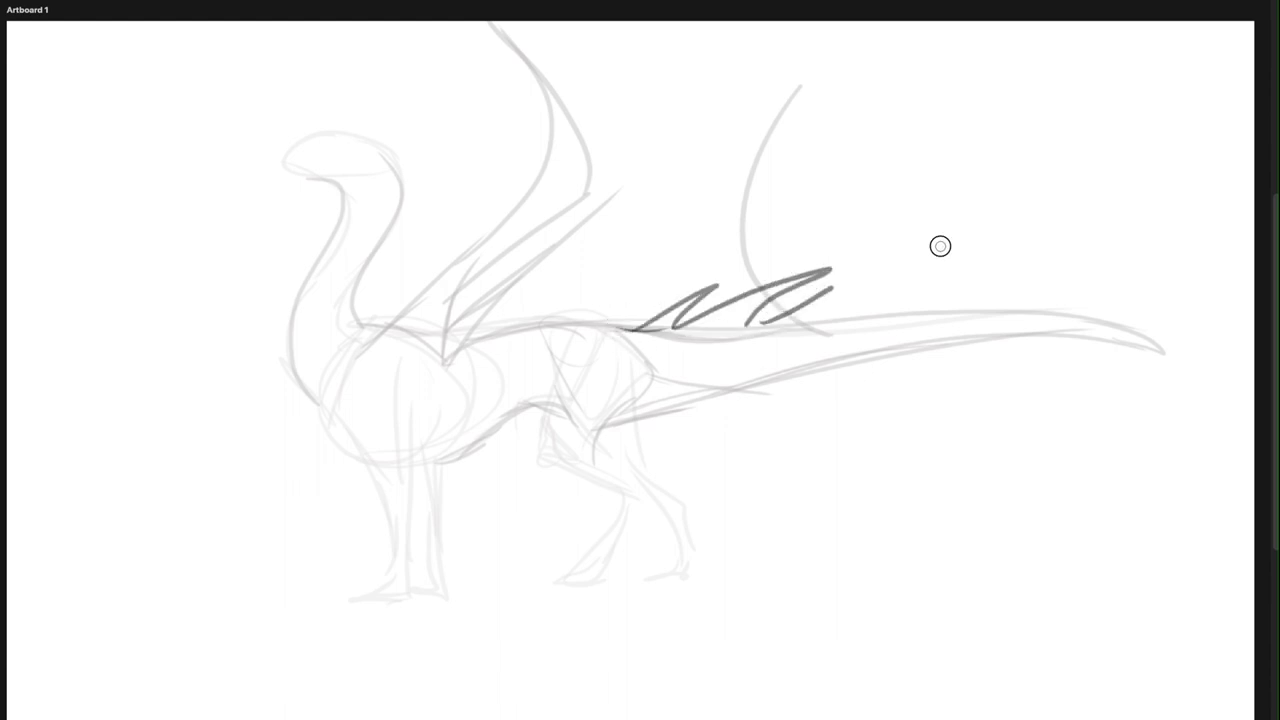
{"action": "mouse_move", "coordinate": [966, 242]}
{"action": "left_mouse_down"}
{"action": "mouse_move", "coordinate": [849, 294]}
{"action": "mouse_move", "coordinate": [842, 315]}
{"action": "left_mouse_up"}
{"action": "mouse_move", "coordinate": [972, 273]}
{"action": "left_mouse_down"}
{"action": "mouse_move", "coordinate": [909, 297]}
{"action": "mouse_move", "coordinate": [970, 277]}
{"action": "left_mouse_up"}
{"action": "mouse_move", "coordinate": [905, 310]}
{"action": "left_mouse_down"}
{"action": "mouse_move", "coordinate": [992, 298]}
{"action": "mouse_move", "coordinate": [972, 304]}
{"action": "mouse_move", "coordinate": [1155, 326]}
{"action": "mouse_move", "coordinate": [1112, 321]}
{"action": "mouse_move", "coordinate": [1161, 309]}
{"action": "mouse_move", "coordinate": [1211, 343]}
{"action": "mouse_move", "coordinate": [1229, 427]}
{"action": "mouse_move", "coordinate": [1128, 348]}
{"action": "left_mouse_up"}
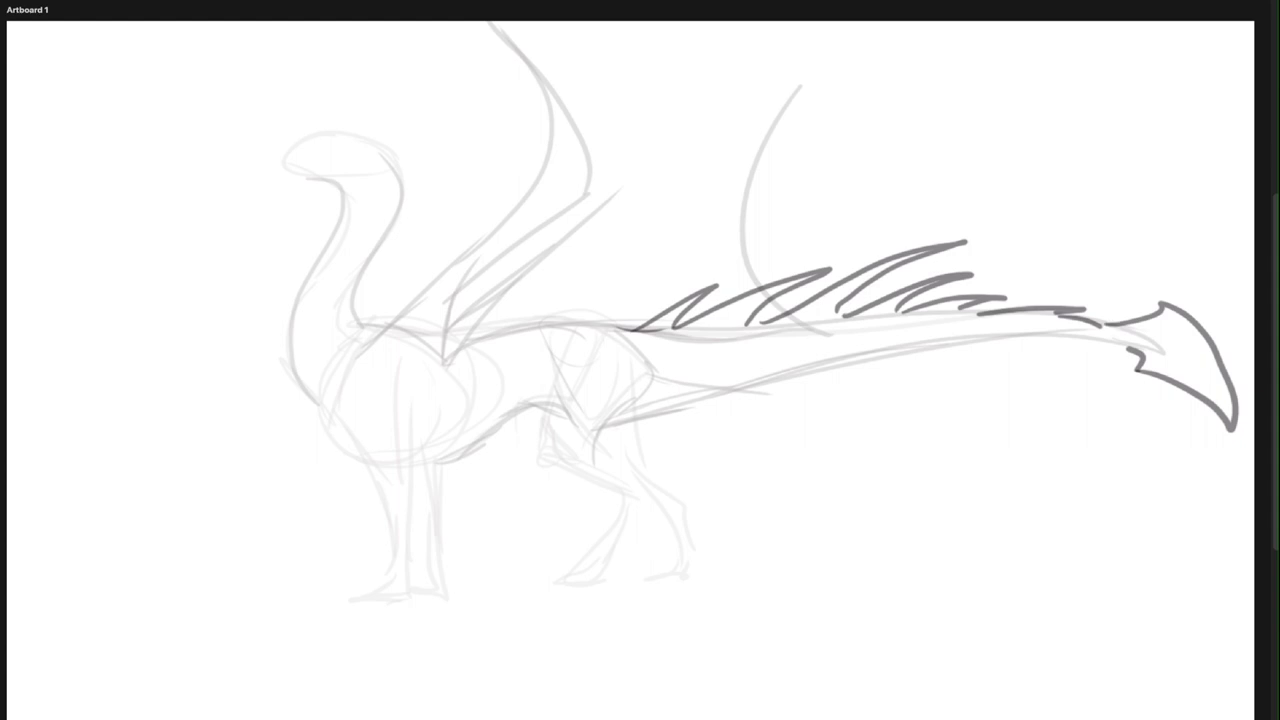
{"action": "key", "text": "ctrl+z"}
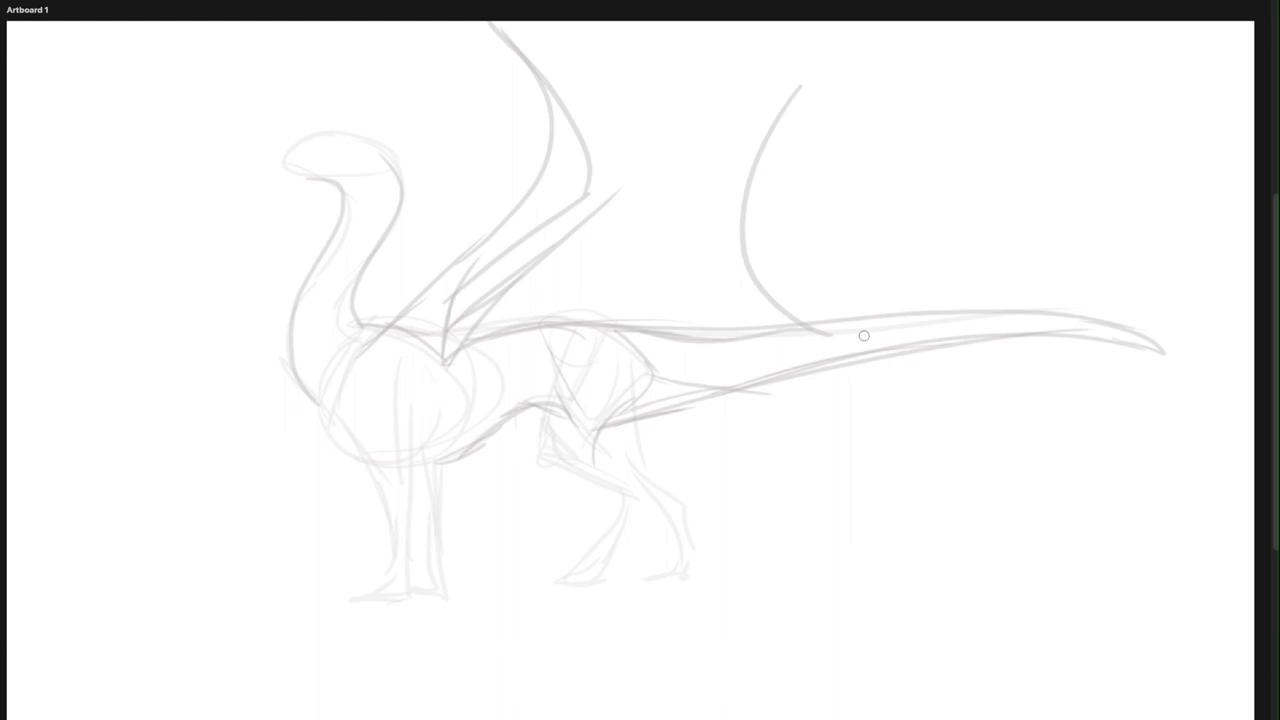
{"action": "mouse_move", "coordinate": [912, 320]}
{"action": "left_mouse_down"}
{"action": "mouse_move", "coordinate": [971, 260]}
{"action": "mouse_move", "coordinate": [943, 303]}
{"action": "mouse_move", "coordinate": [1046, 257]}
{"action": "mouse_move", "coordinate": [1060, 297]}
{"action": "mouse_move", "coordinate": [998, 315]}
{"action": "mouse_move", "coordinate": [1140, 403]}
{"action": "mouse_move", "coordinate": [1180, 383]}
{"action": "mouse_move", "coordinate": [1077, 317]}
{"action": "mouse_move", "coordinate": [1204, 357]}
{"action": "mouse_move", "coordinate": [1174, 392]}
{"action": "left_mouse_up"}
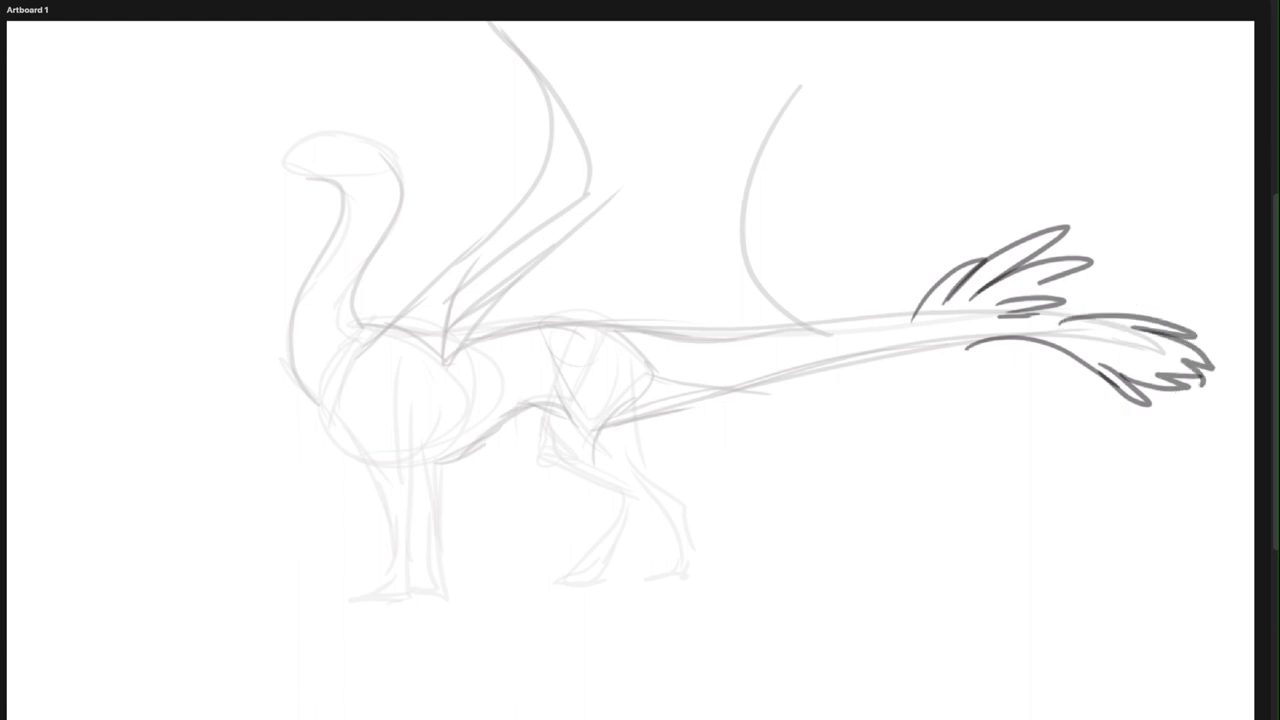
{"action": "key", "text": "Delete"}
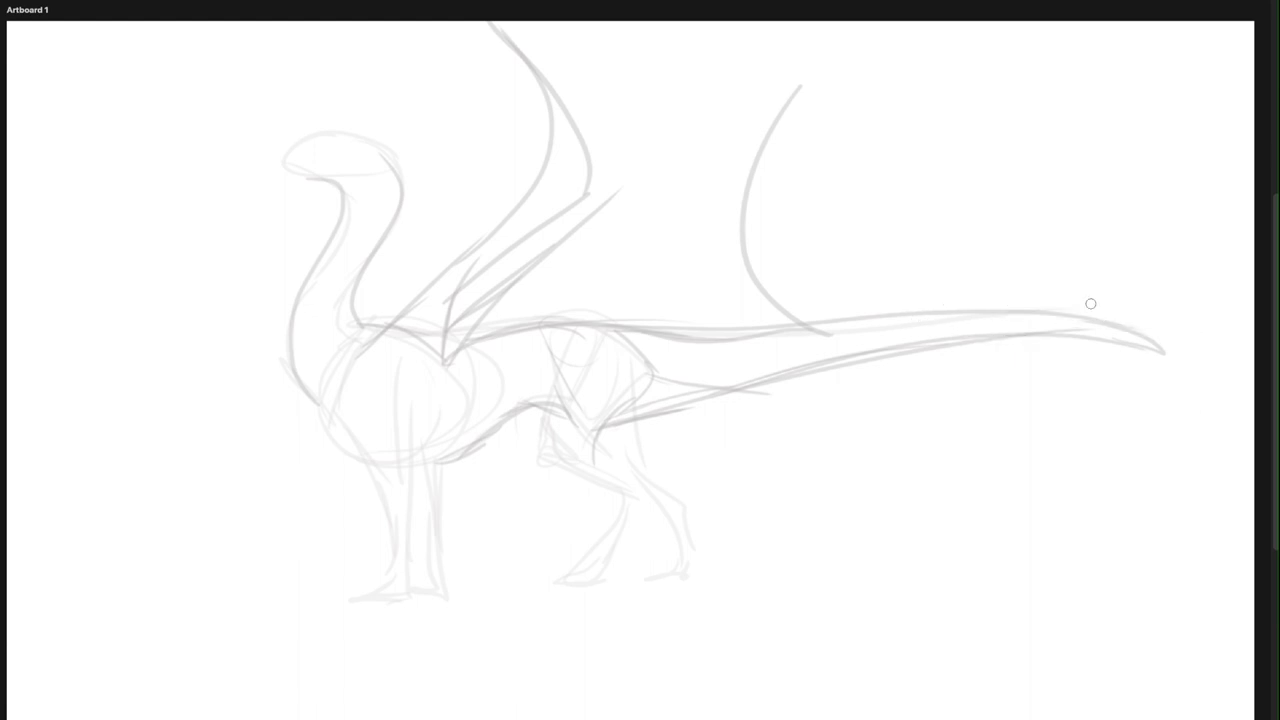
- Draw a dark grey zigzag frill and its base line along the top of the tail
{"action": "mouse_move", "coordinate": [824, 321]}
{"action": "left_mouse_down"}
{"action": "mouse_move", "coordinate": [890, 261]}
{"action": "mouse_move", "coordinate": [876, 299]}
{"action": "mouse_move", "coordinate": [908, 277]}
{"action": "mouse_move", "coordinate": [936, 286]}
{"action": "mouse_move", "coordinate": [1008, 255]}
{"action": "mouse_move", "coordinate": [1004, 283]}
{"action": "mouse_move", "coordinate": [1060, 273]}
{"action": "mouse_move", "coordinate": [1140, 294]}
{"action": "mouse_move", "coordinate": [1158, 348]}
{"action": "left_mouse_up"}
{"action": "mouse_move", "coordinate": [831, 327]}
{"action": "left_mouse_down"}
{"action": "mouse_move", "coordinate": [983, 309]}
{"action": "mouse_move", "coordinate": [1118, 325]}
{"action": "left_mouse_up"}
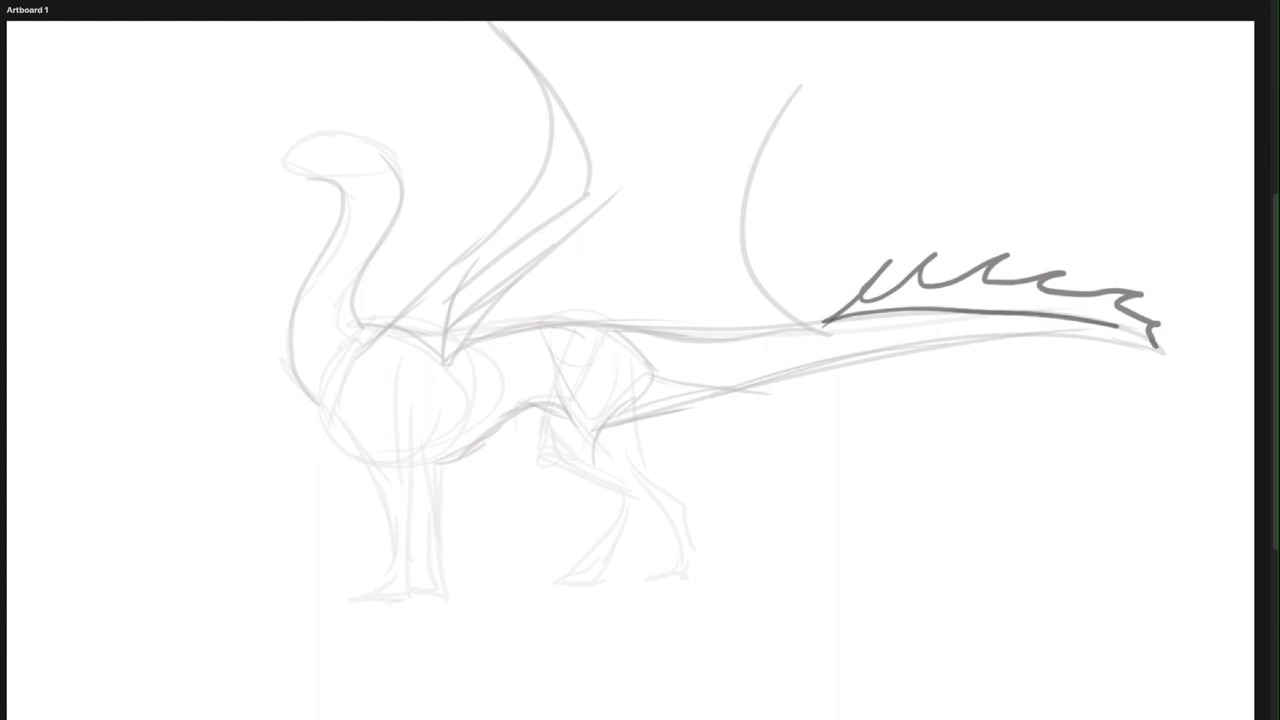
{"action": "key", "text": "super+Tab"}
{"action": "scroll", "coordinate": [390, 350], "scroll_direction": "down", "scroll_amount": 5}
{"action": "left_click", "coordinate": [549, 11]}
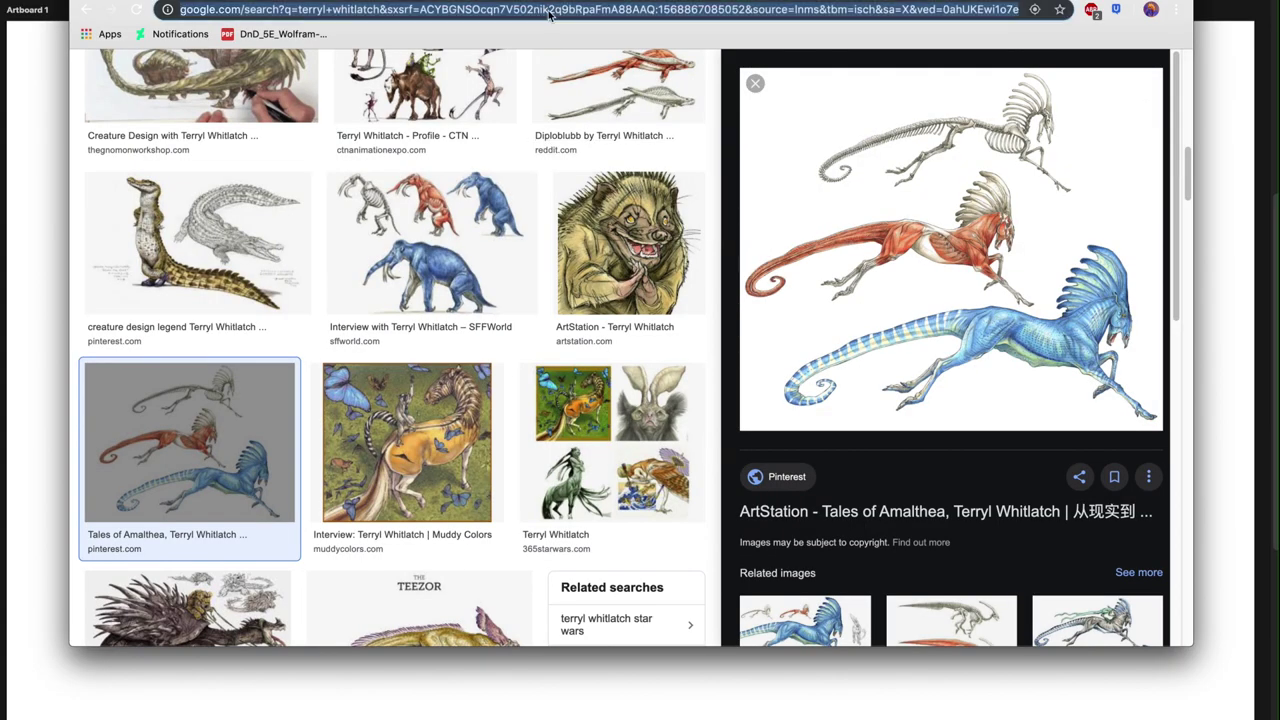
- Load the artist's DeviantArt site, go to Gallery > Dragons, and open The Pharaoh Dragon
{"action": "type", "text": "galidor-dragon"}
{"action": "key", "text": "Return"}
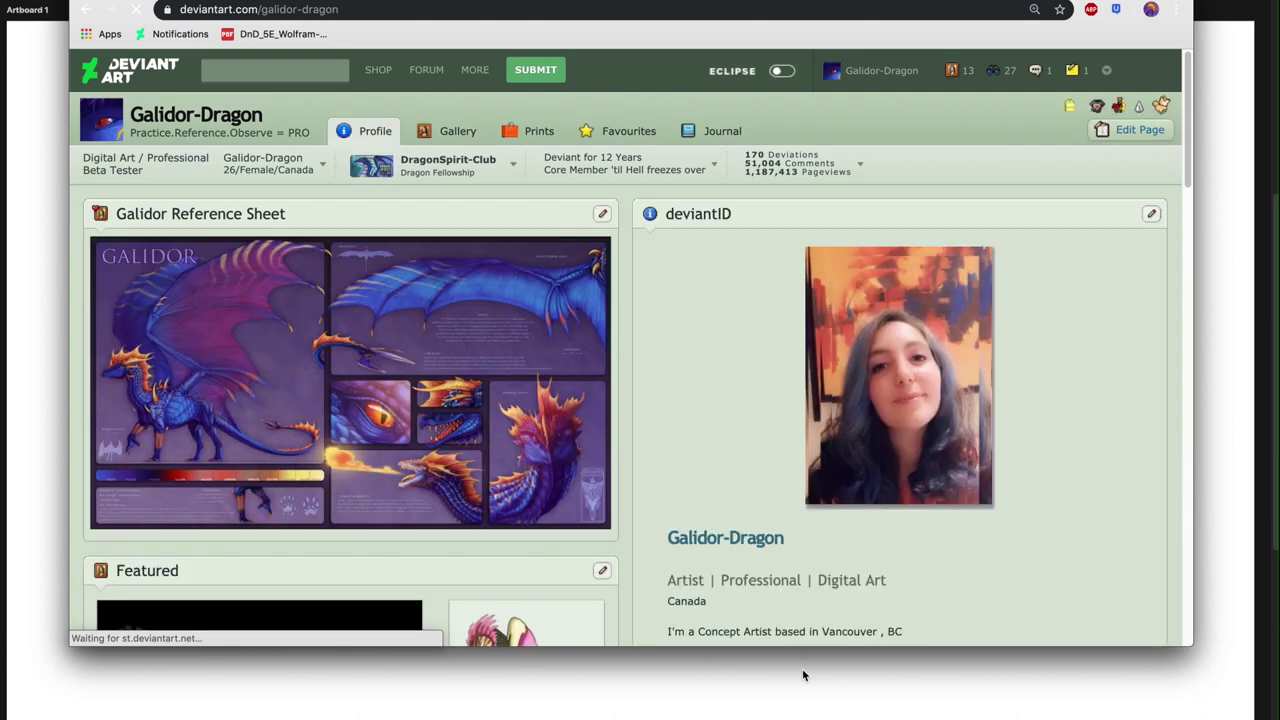
{"action": "left_click", "coordinate": [466, 140]}
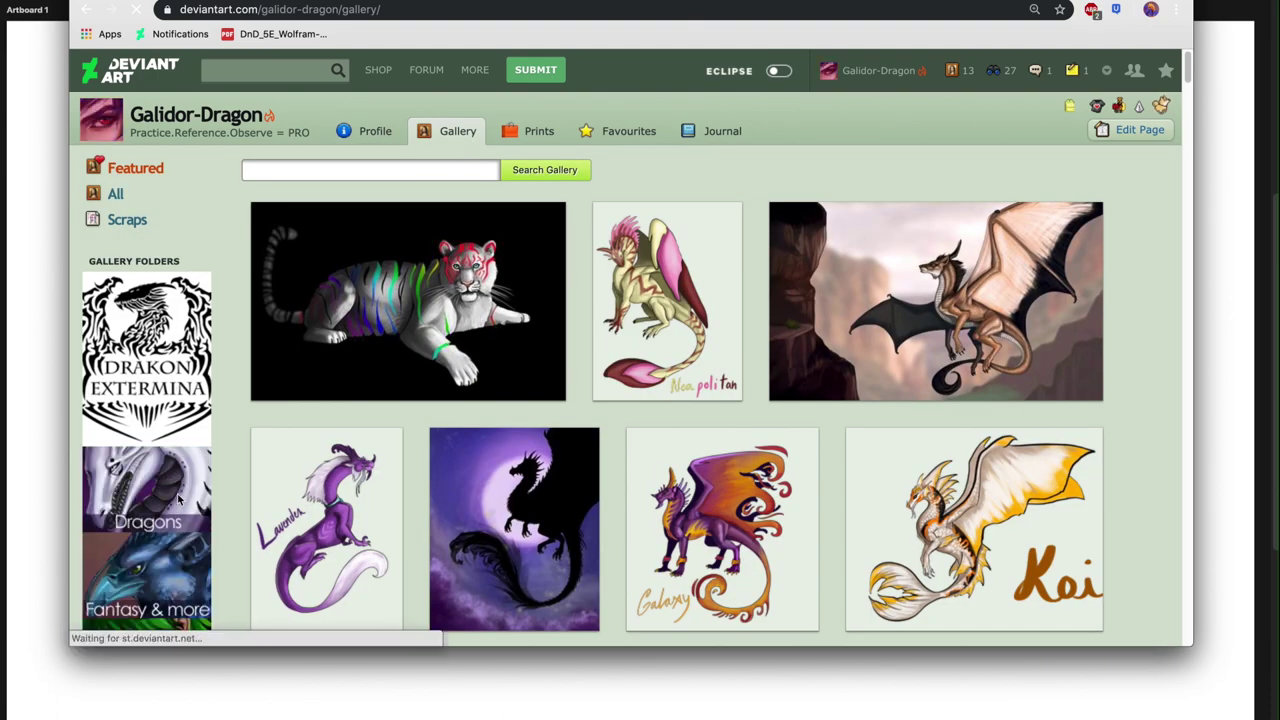
{"action": "left_click", "coordinate": [180, 500]}
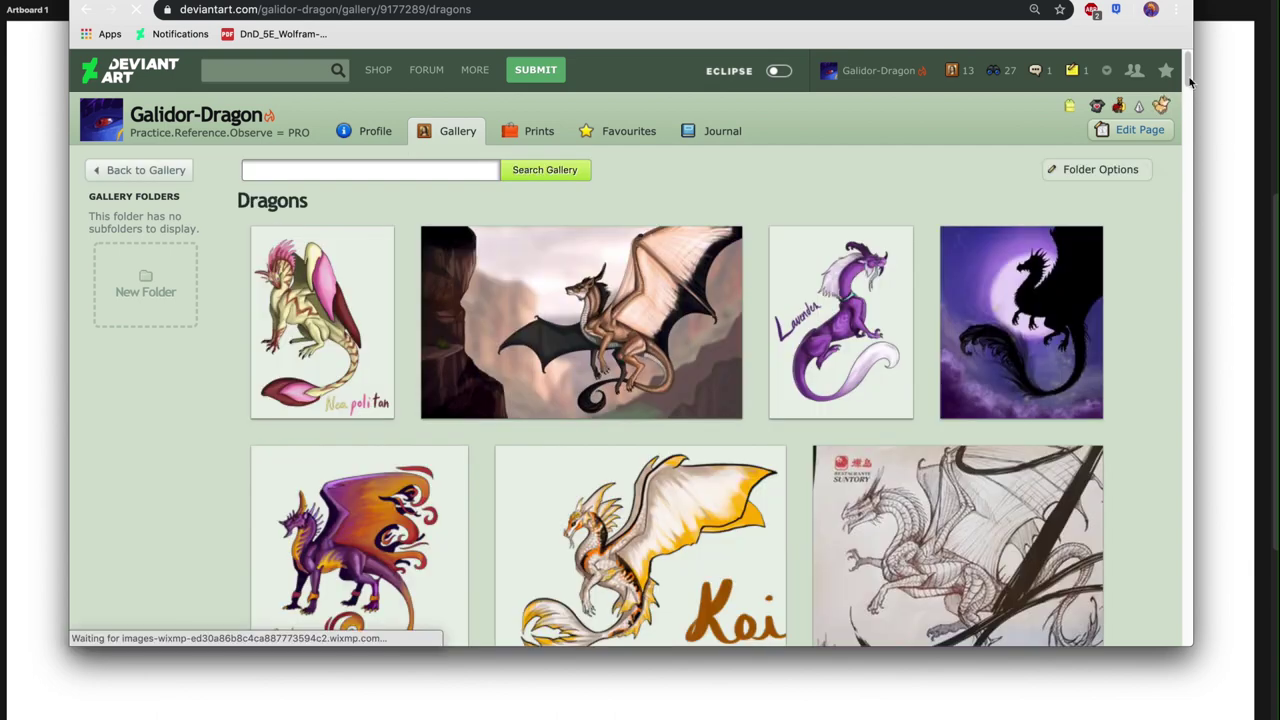
{"action": "scroll", "coordinate": [1189, 100], "scroll_direction": "down", "scroll_amount": 15}
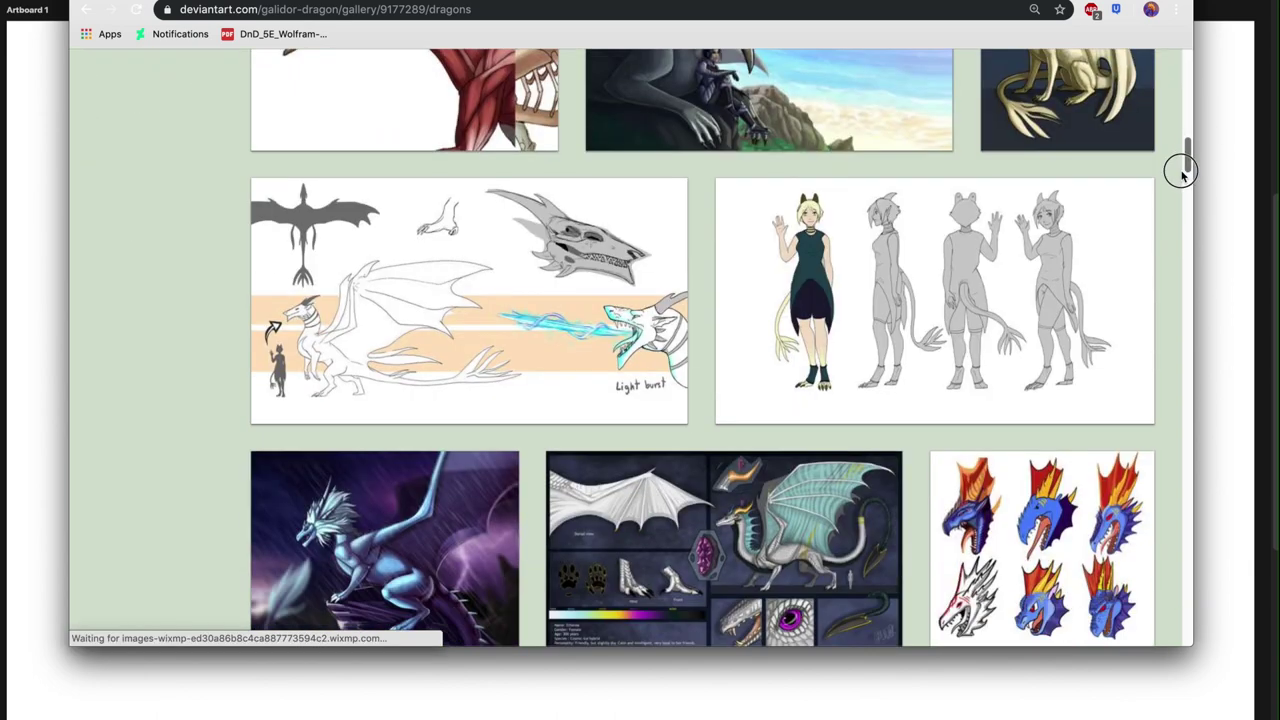
{"action": "scroll", "coordinate": [1181, 268], "scroll_direction": "down", "scroll_amount": 20}
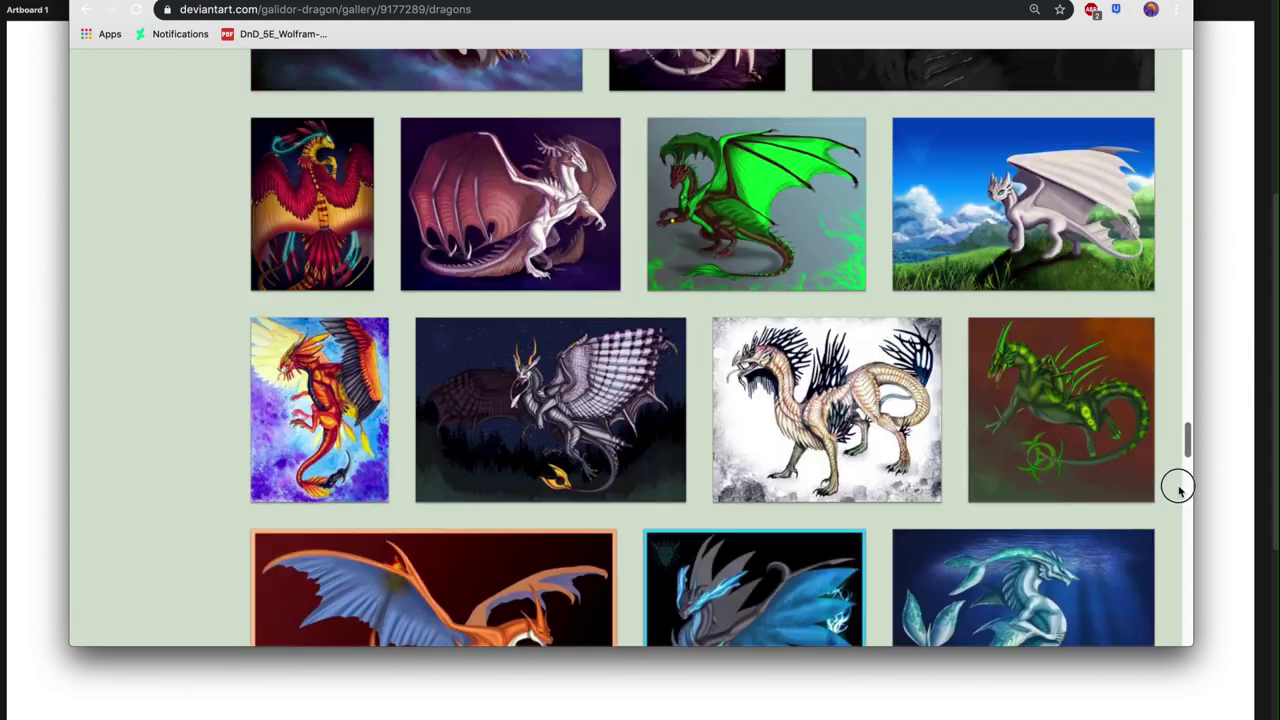
{"action": "left_click_drag", "start_coordinate": [1178, 488], "coordinate": [1176, 555]}
{"action": "left_click", "coordinate": [1015, 362]}
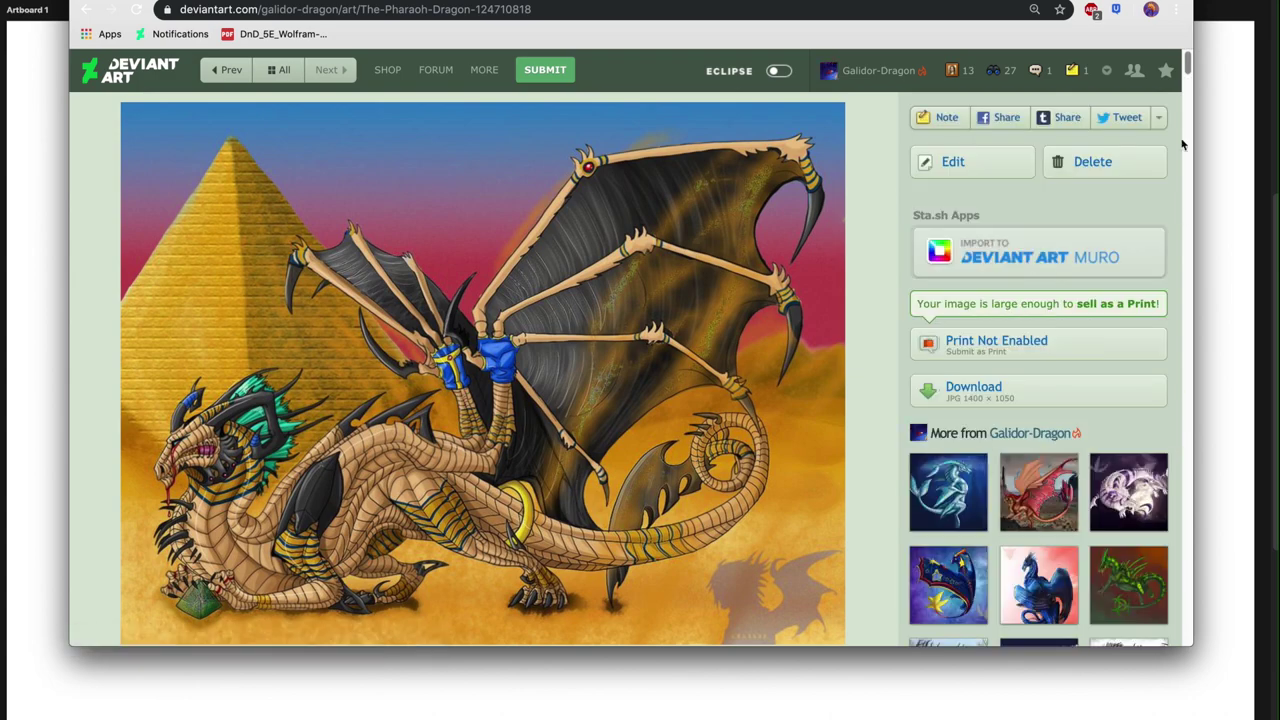
- Scroll The Pharaoh Dragon page, enlarge the browser window slightly, then return to the Dragons gallery
{"action": "left_click_drag", "start_coordinate": [1188, 84], "coordinate": [1194, 57]}
{"action": "left_click_drag", "start_coordinate": [1195, 649], "coordinate": [1199, 658]}
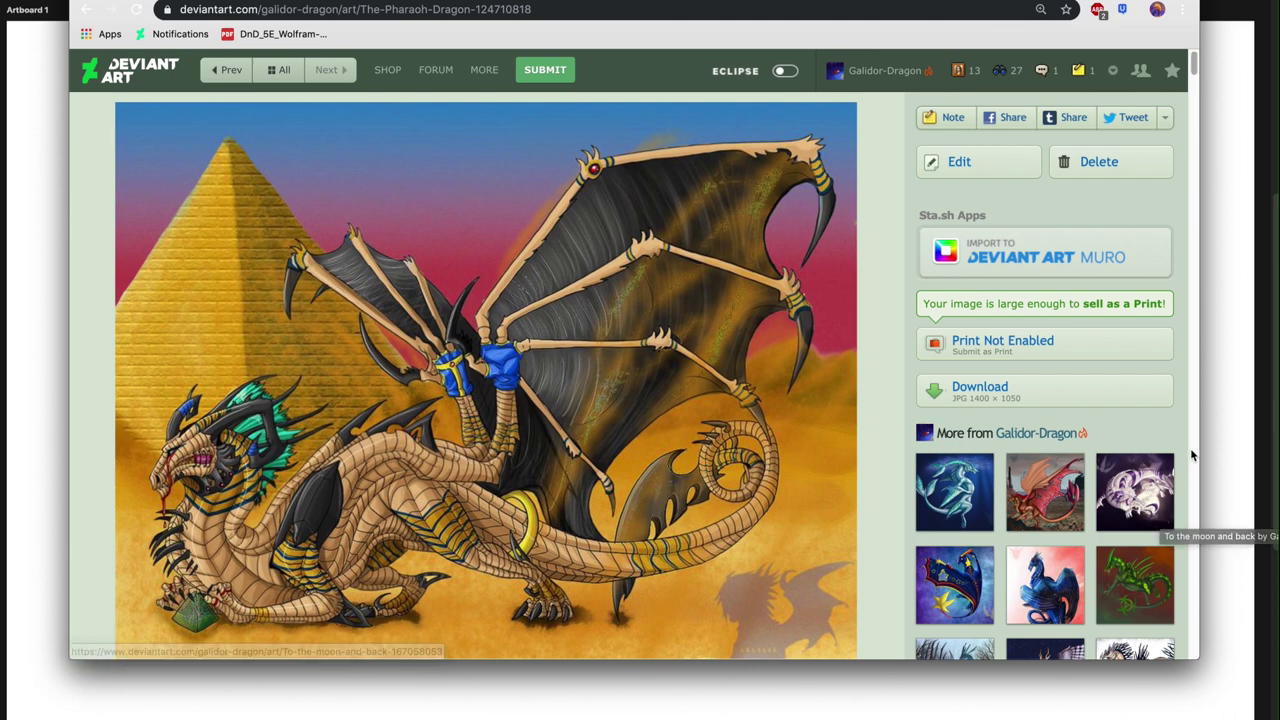
{"action": "left_click", "coordinate": [280, 72]}
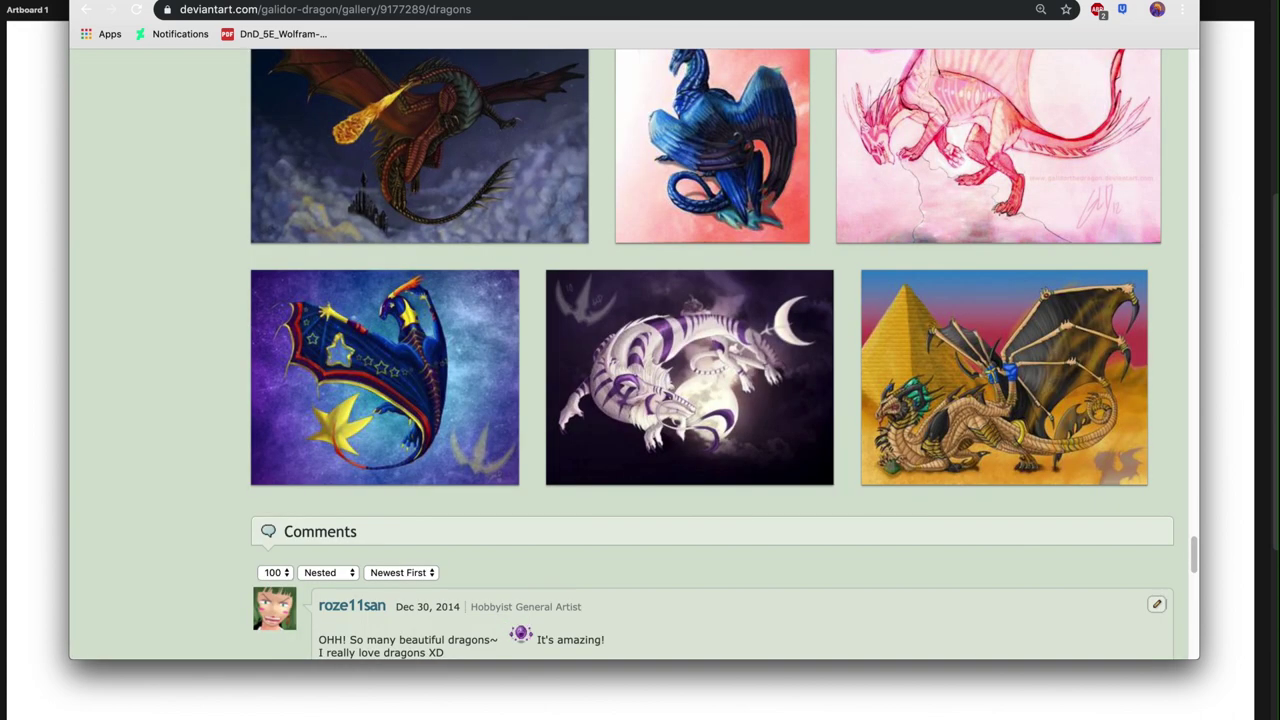
- Scroll up the Dragons gallery, view the Canyon King artwork, then bring the Photoshop sketch forward
{"action": "scroll", "coordinate": [1195, 545], "scroll_direction": "up", "scroll_amount": 3}
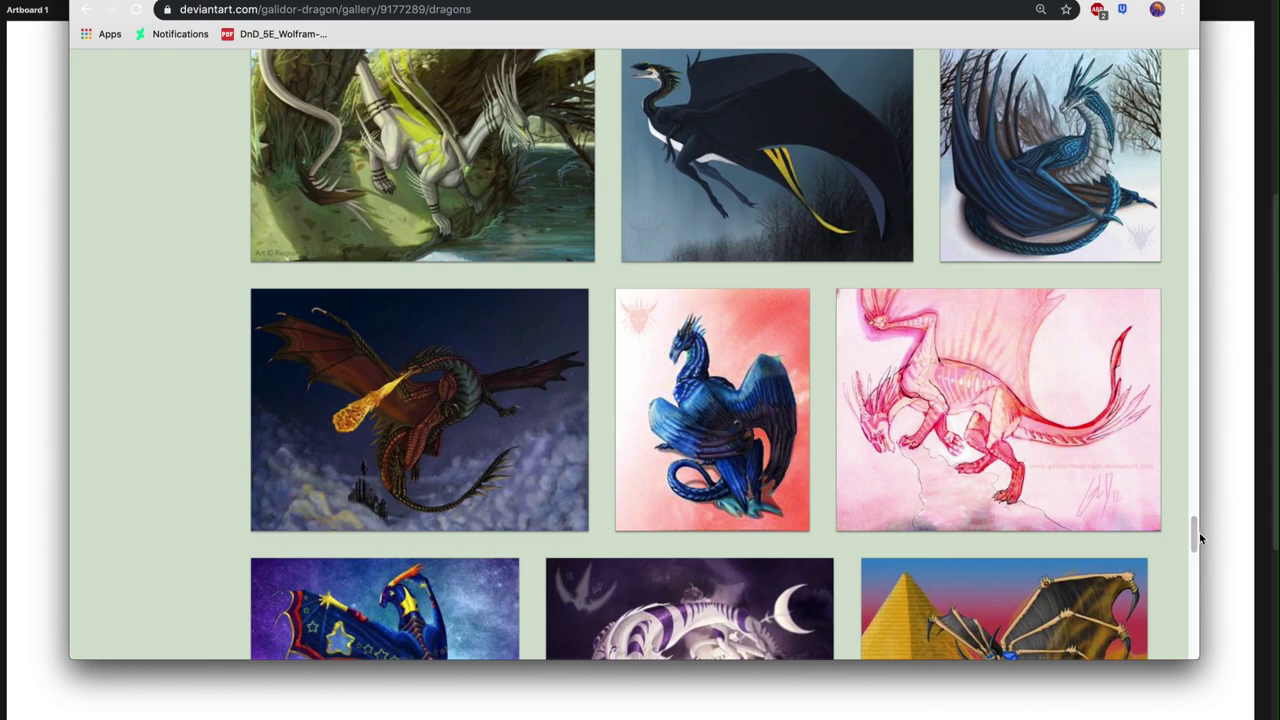
{"action": "left_click_drag", "start_coordinate": [1200, 538], "coordinate": [1175, 68]}
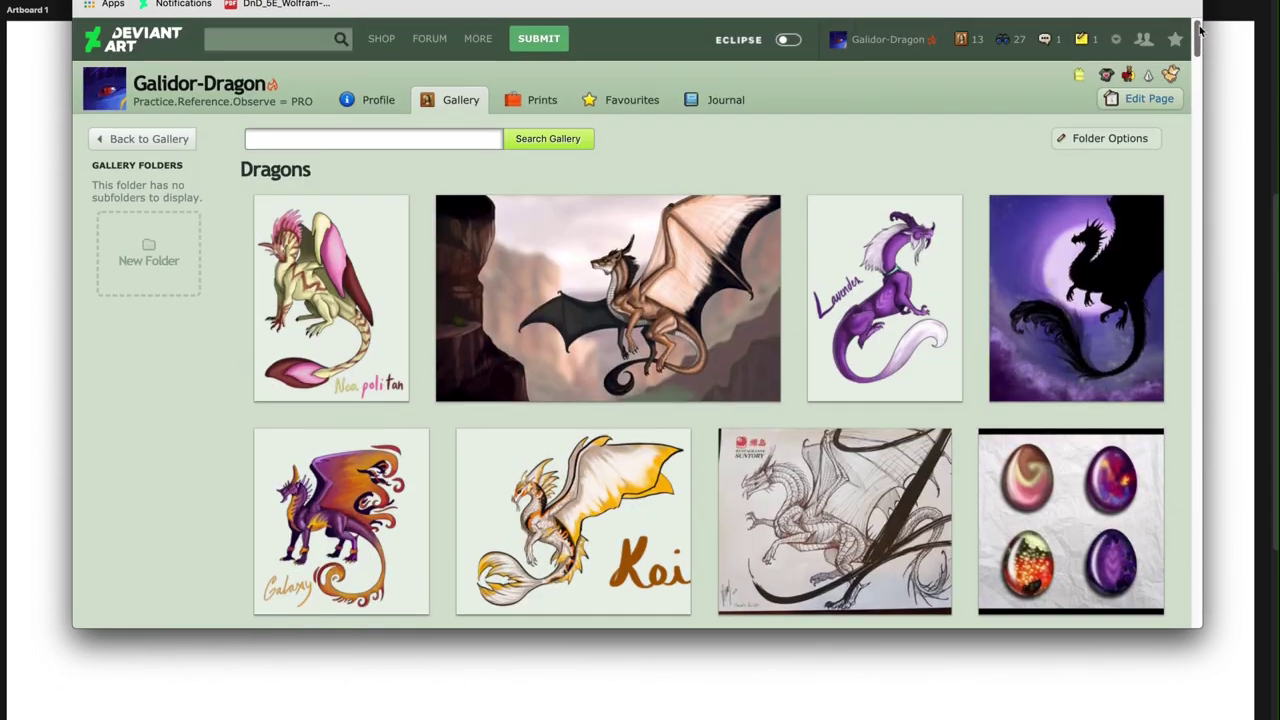
{"action": "left_click", "coordinate": [693, 320]}
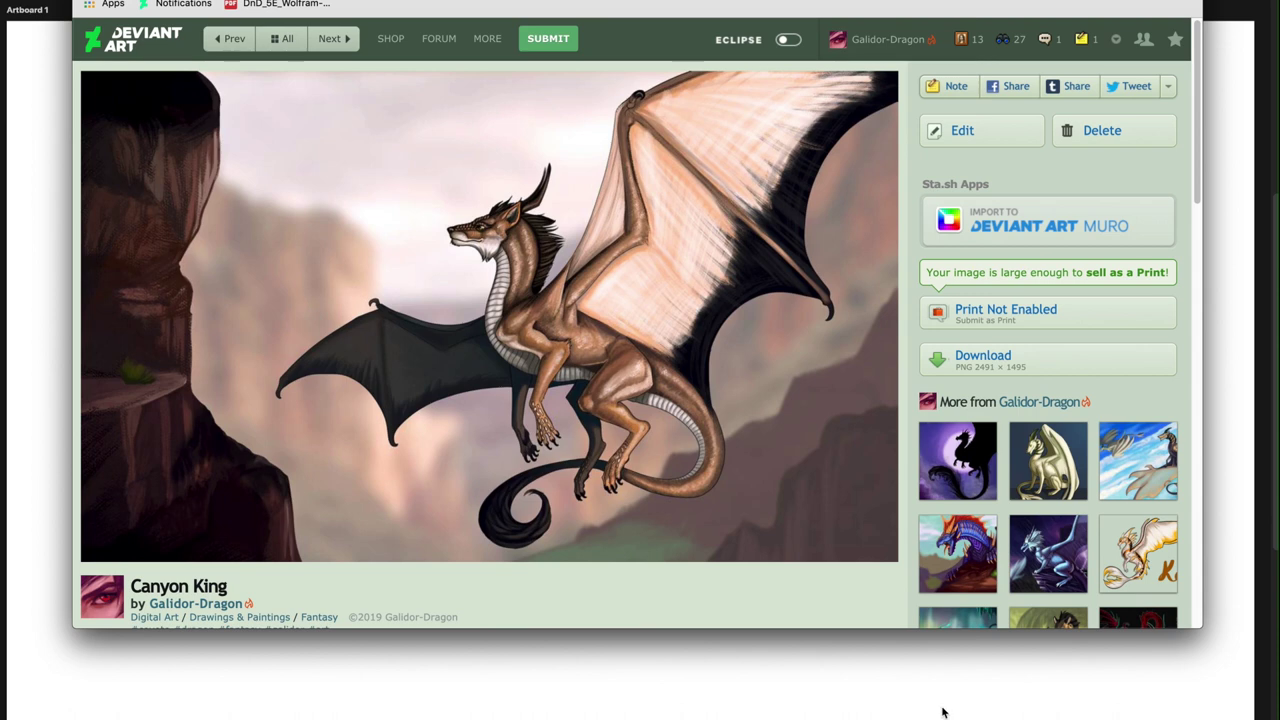
{"action": "mouse_move", "coordinate": [1196, 196]}
{"action": "left_mouse_down"}
{"action": "mouse_move", "coordinate": [1196, 240]}
{"action": "mouse_move", "coordinate": [1251, 194]}
{"action": "left_mouse_up"}
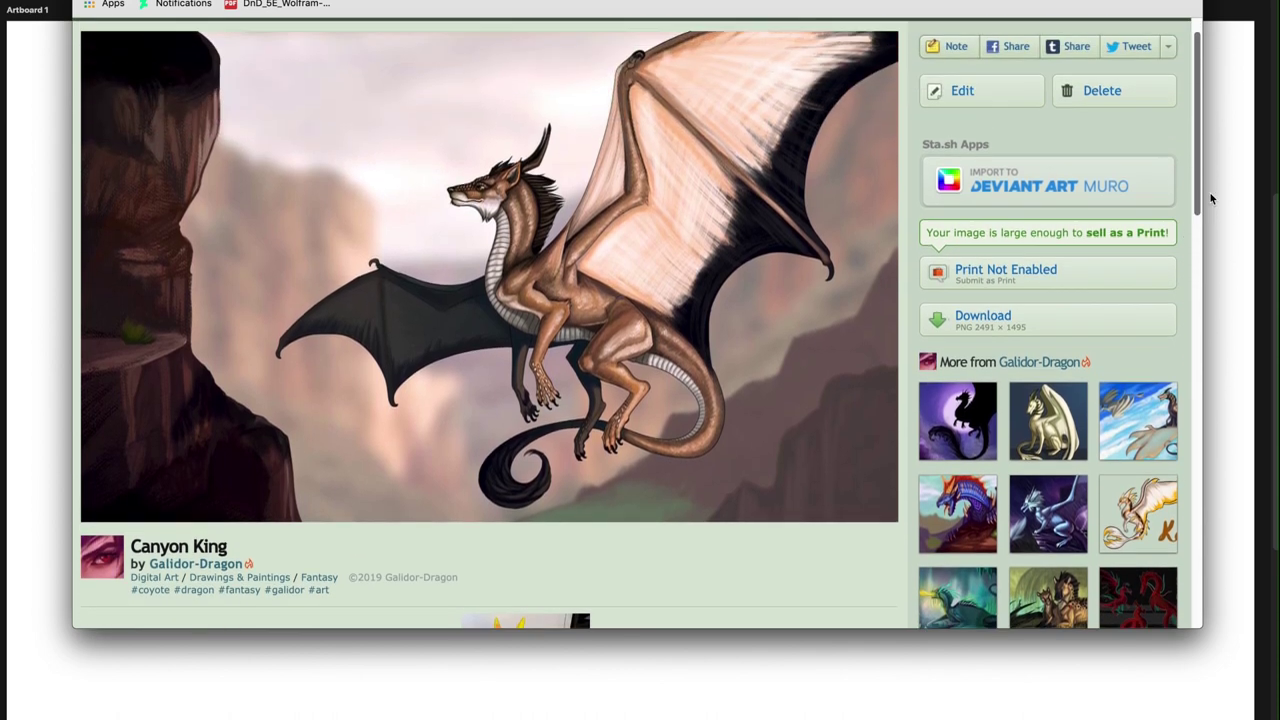
{"action": "left_click", "coordinate": [1229, 249]}
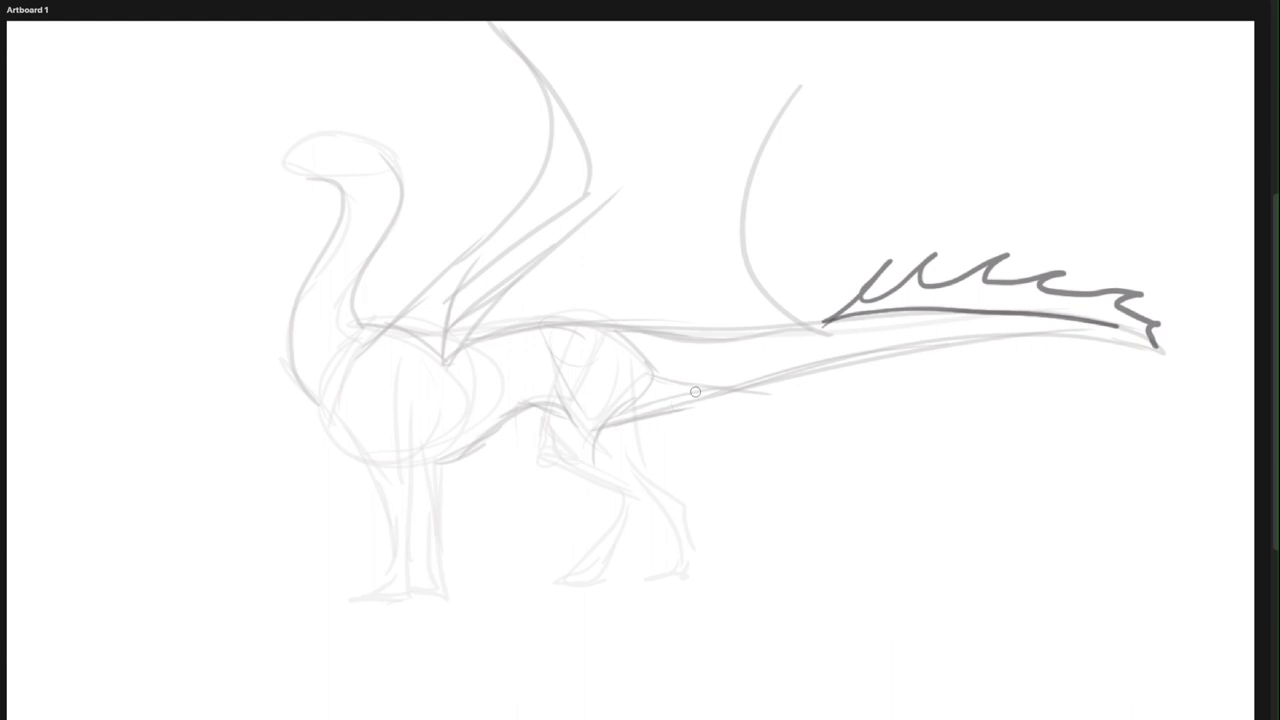
- Extend the tail frill's lower edge to the tip and handwrite 'Function' in grey below the tail
{"action": "left_click_drag", "start_coordinate": [1118, 325], "coordinate": [1170, 370]}
{"action": "mouse_move", "coordinate": [822, 525]}
{"action": "left_mouse_down"}
{"action": "mouse_move", "coordinate": [832, 466]}
{"action": "mouse_move", "coordinate": [811, 496]}
{"action": "mouse_move", "coordinate": [852, 518]}
{"action": "mouse_move", "coordinate": [879, 494]}
{"action": "mouse_move", "coordinate": [906, 516]}
{"action": "left_mouse_up"}
{"action": "mouse_move", "coordinate": [946, 472]}
{"action": "left_mouse_down"}
{"action": "mouse_move", "coordinate": [945, 515]}
{"action": "mouse_move", "coordinate": [952, 490]}
{"action": "left_mouse_up"}
{"action": "left_click", "coordinate": [964, 475]}
{"action": "mouse_move", "coordinate": [965, 490]}
{"action": "left_mouse_down"}
{"action": "mouse_move", "coordinate": [964, 512]}
{"action": "mouse_move", "coordinate": [994, 509]}
{"action": "mouse_move", "coordinate": [998, 486]}
{"action": "mouse_move", "coordinate": [1042, 512]}
{"action": "left_mouse_up"}
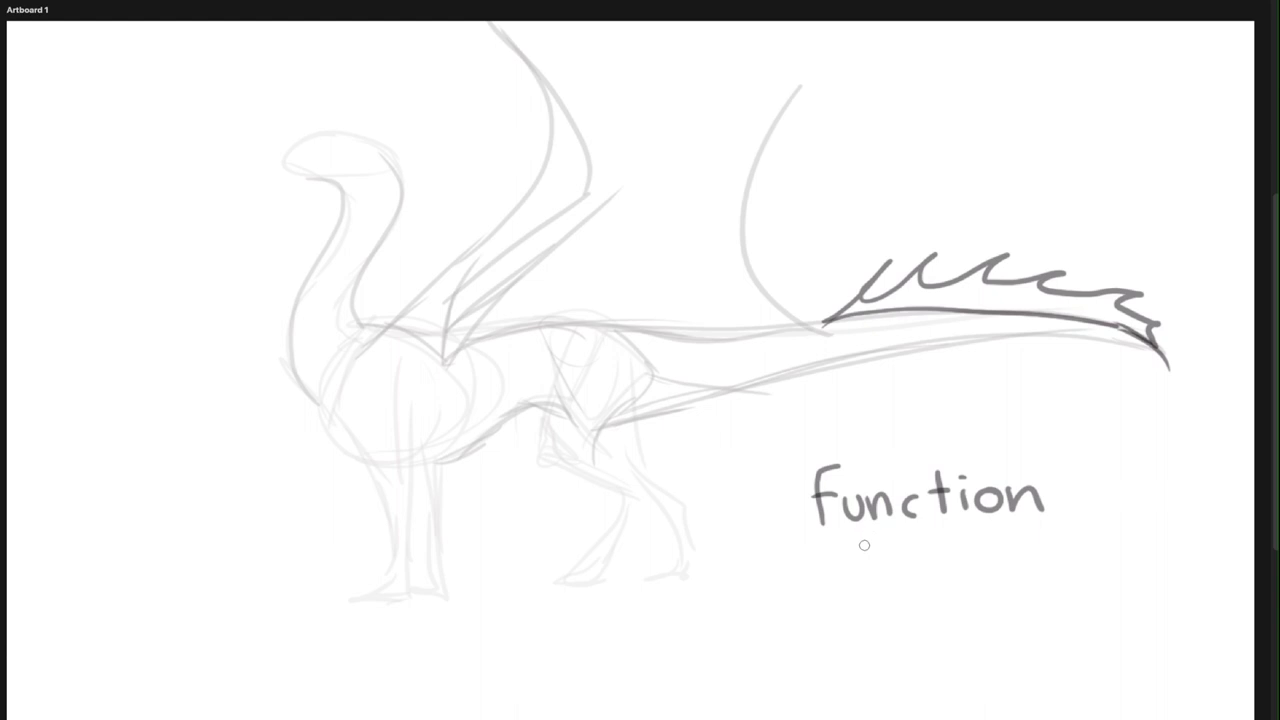
- Handwrite the word 'details' in black beneath 'Function'
{"action": "left_click_drag", "start_coordinate": [843, 572], "coordinate": [843, 597]}
{"action": "mouse_move", "coordinate": [866, 574]}
{"action": "left_mouse_down"}
{"action": "mouse_move", "coordinate": [880, 589]}
{"action": "mouse_move", "coordinate": [870, 598]}
{"action": "left_mouse_up"}
{"action": "mouse_move", "coordinate": [887, 545]}
{"action": "left_mouse_down"}
{"action": "mouse_move", "coordinate": [893, 597]}
{"action": "mouse_move", "coordinate": [914, 560]}
{"action": "mouse_move", "coordinate": [962, 596]}
{"action": "left_mouse_up"}
{"action": "left_click", "coordinate": [971, 547]}
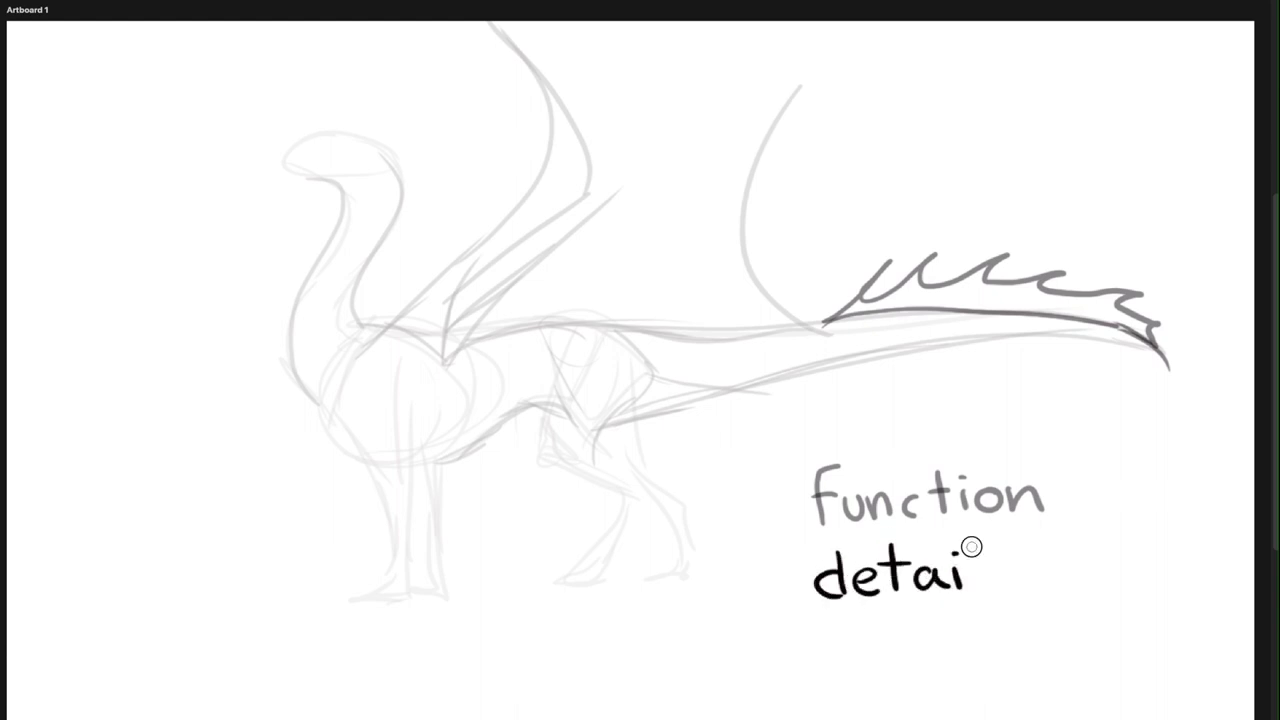
{"action": "left_click_drag", "start_coordinate": [972, 540], "coordinate": [973, 592]}
{"action": "left_click_drag", "start_coordinate": [1022, 557], "coordinate": [1005, 588]}
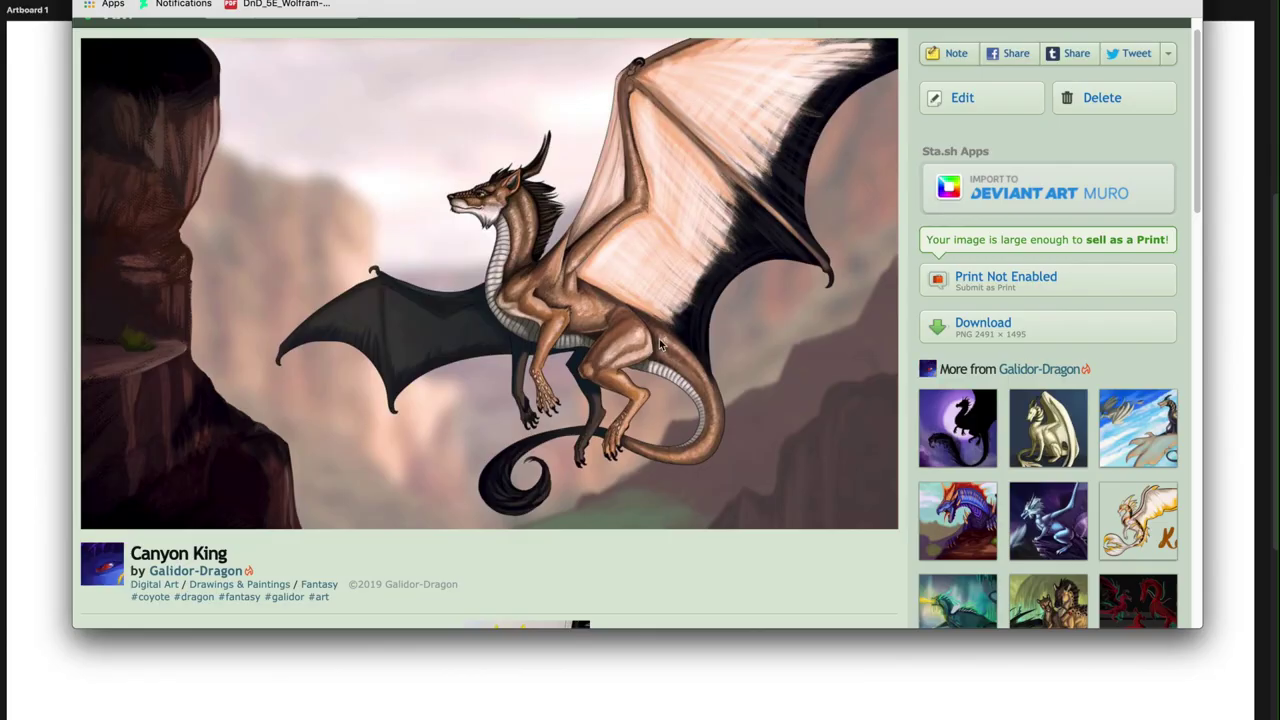
- Search for 'dragon', scroll the image results, and preview the Diratia Wikia dragon picture
{"action": "type", "text": "dragon"}
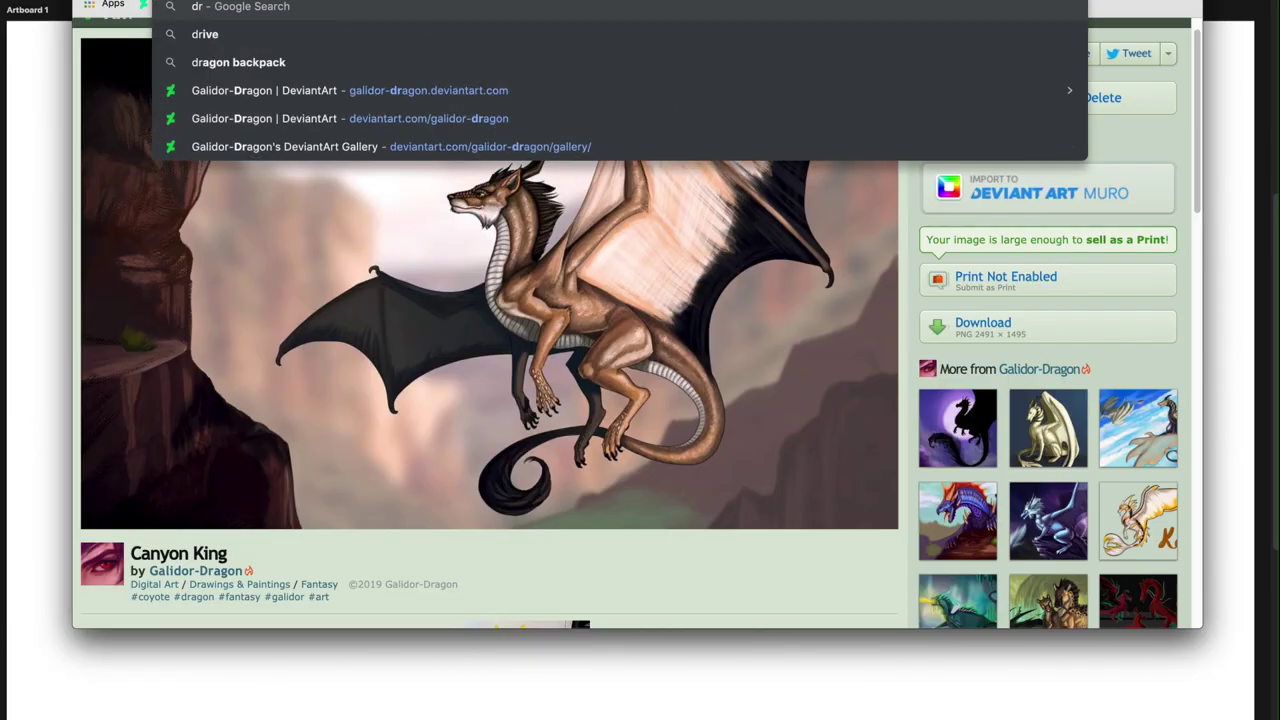
{"action": "key", "text": "Return"}
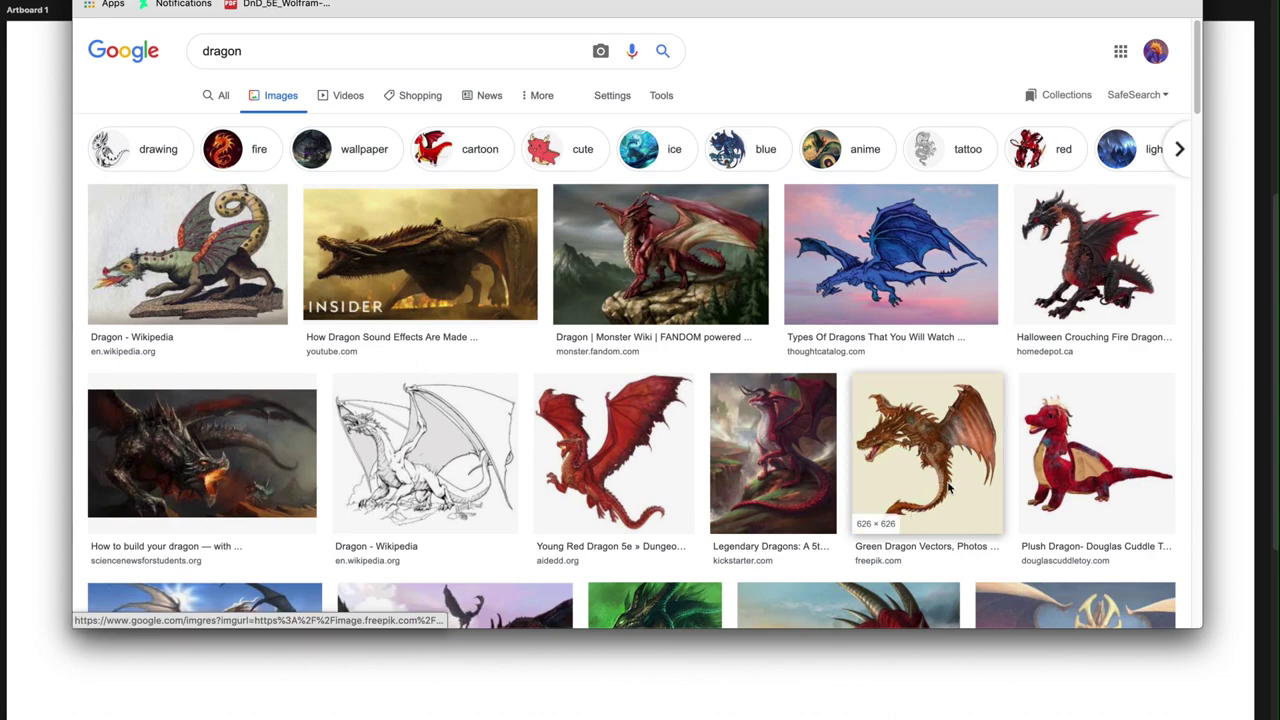
{"action": "left_click_drag", "start_coordinate": [1194, 108], "coordinate": [1188, 224]}
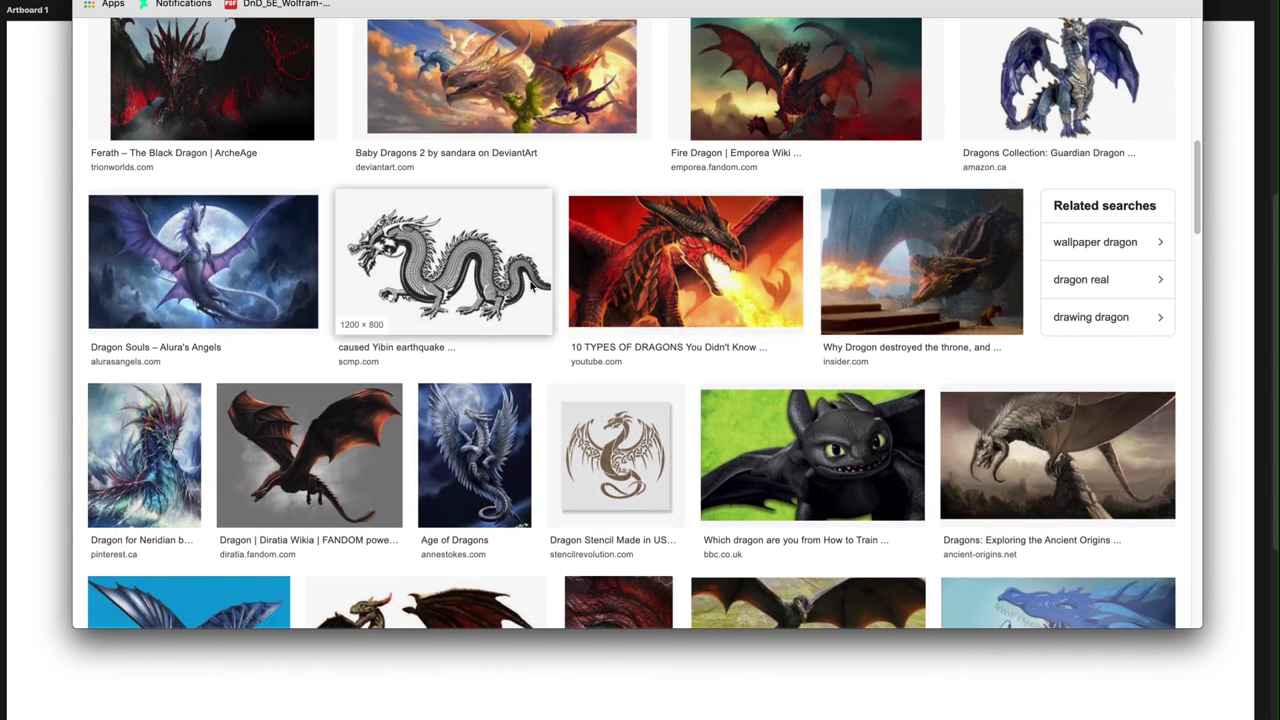
{"action": "left_click", "coordinate": [366, 481]}
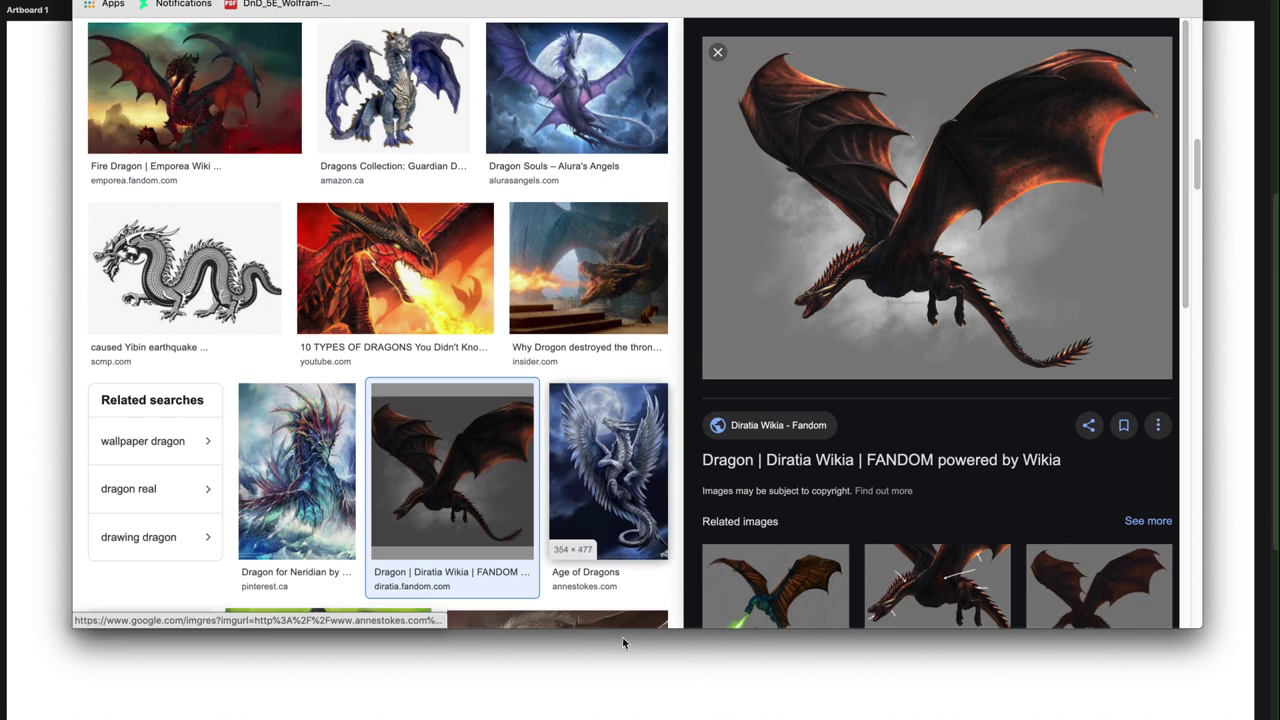
- Preview the Age of Dragons image and scroll through its preview panel
{"action": "left_click", "coordinate": [643, 522]}
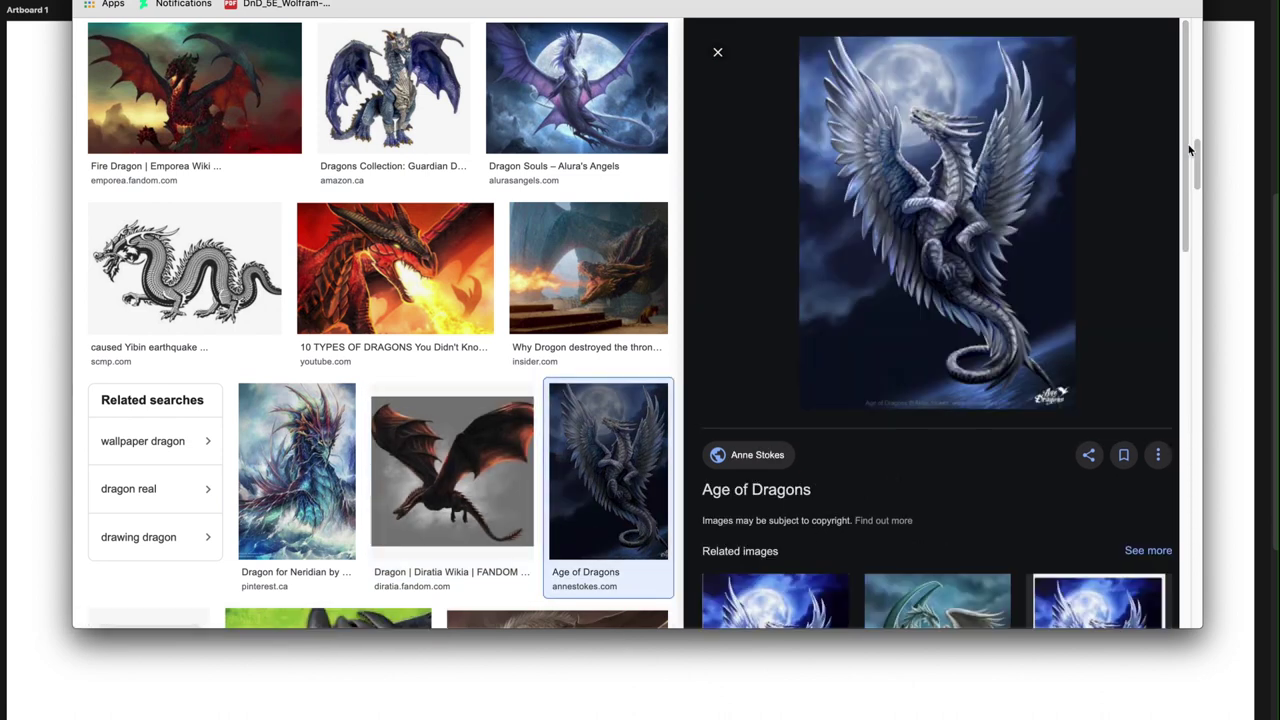
{"action": "left_click_drag", "start_coordinate": [1192, 145], "coordinate": [1186, 508]}
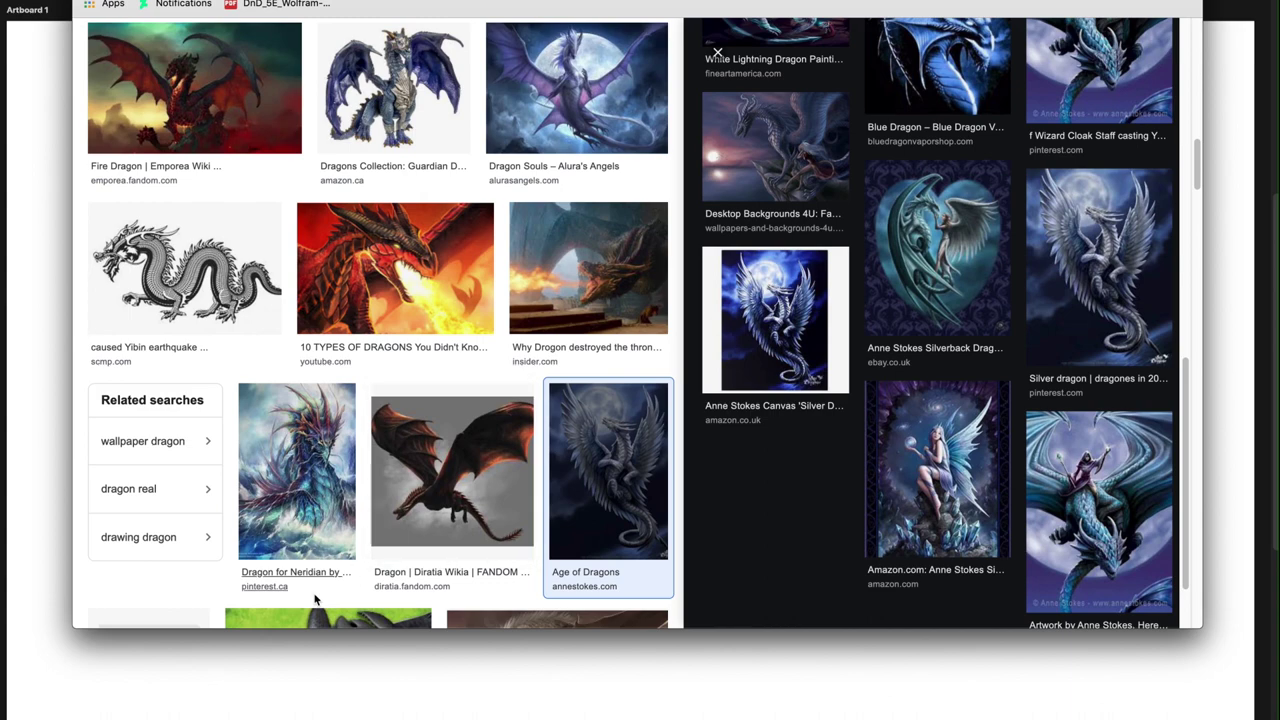
{"action": "left_click_drag", "start_coordinate": [1195, 165], "coordinate": [1171, 322]}
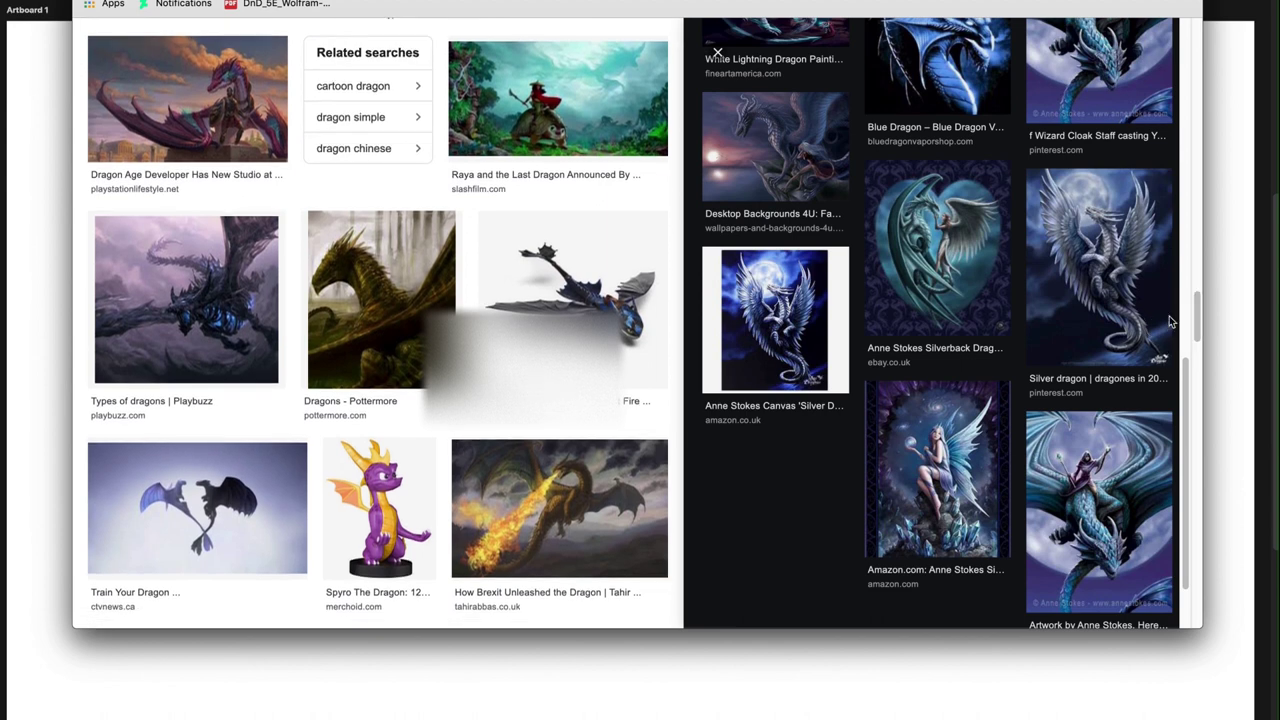
- Preview the Train Your Dragon image, scroll the results, then return to the dragon sketch
{"action": "left_click", "coordinate": [238, 514]}
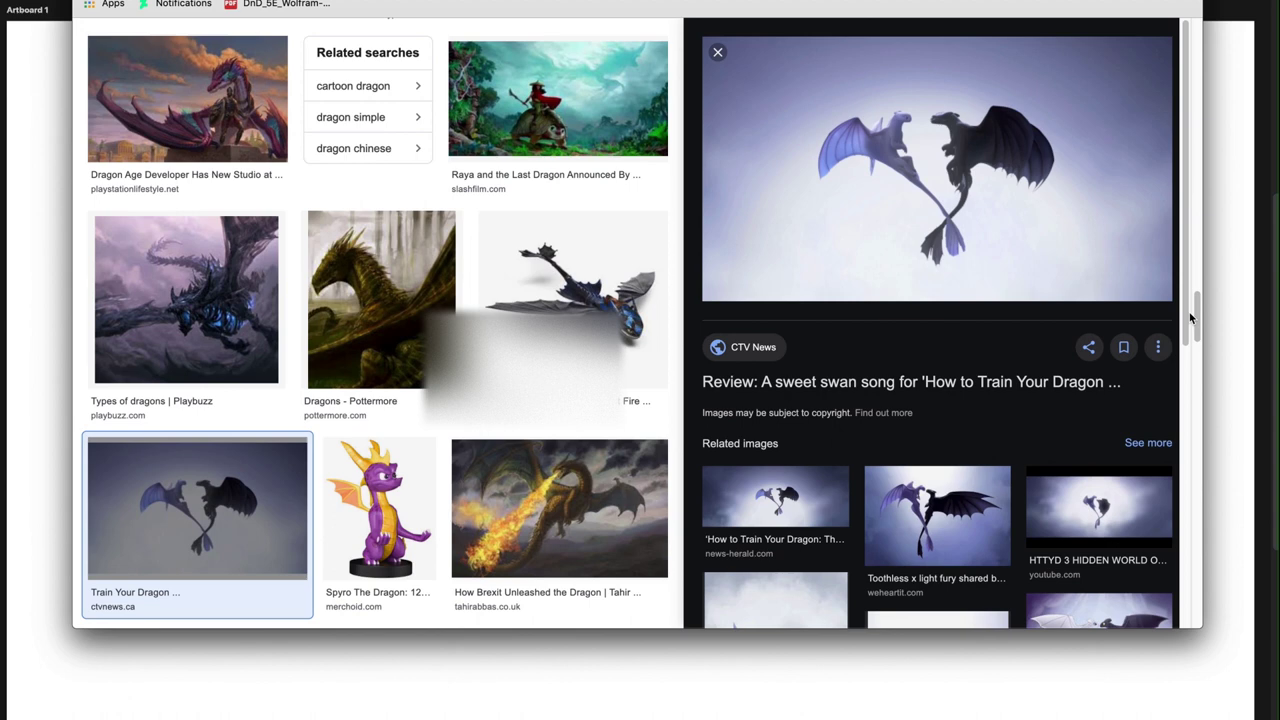
{"action": "left_click_drag", "start_coordinate": [1186, 310], "coordinate": [1180, 462]}
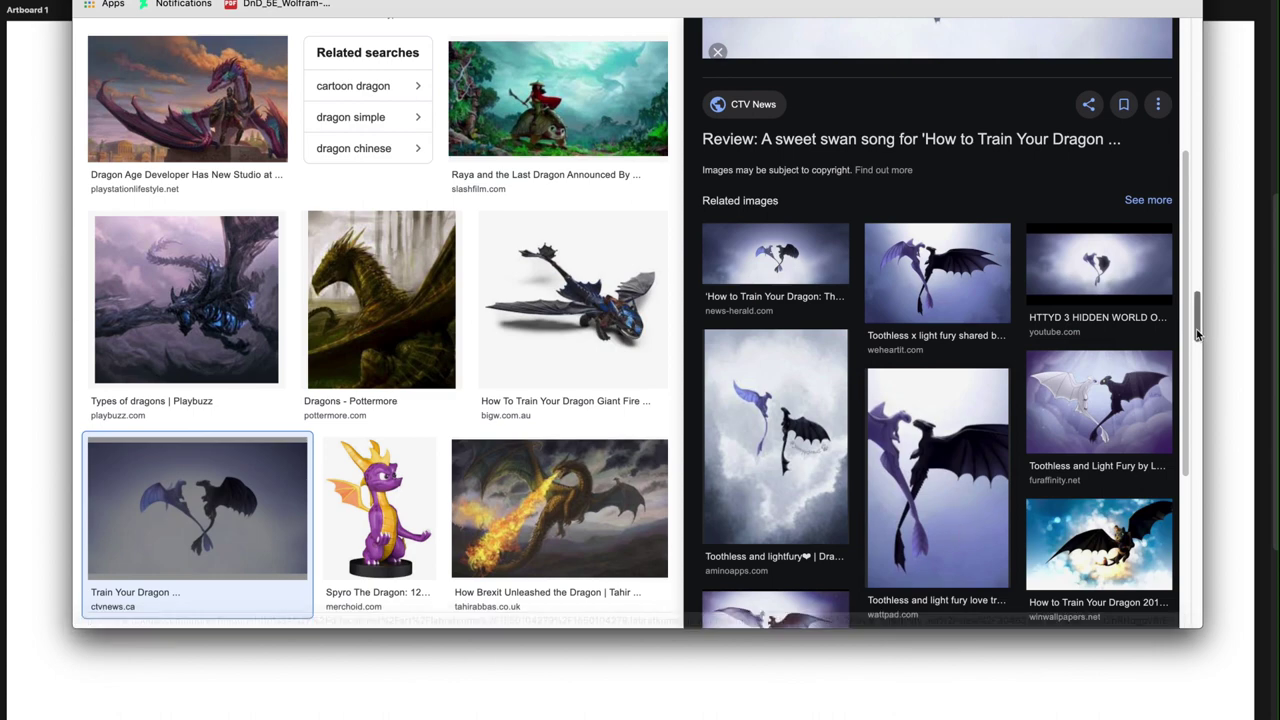
{"action": "left_click_drag", "start_coordinate": [1196, 329], "coordinate": [1191, 495]}
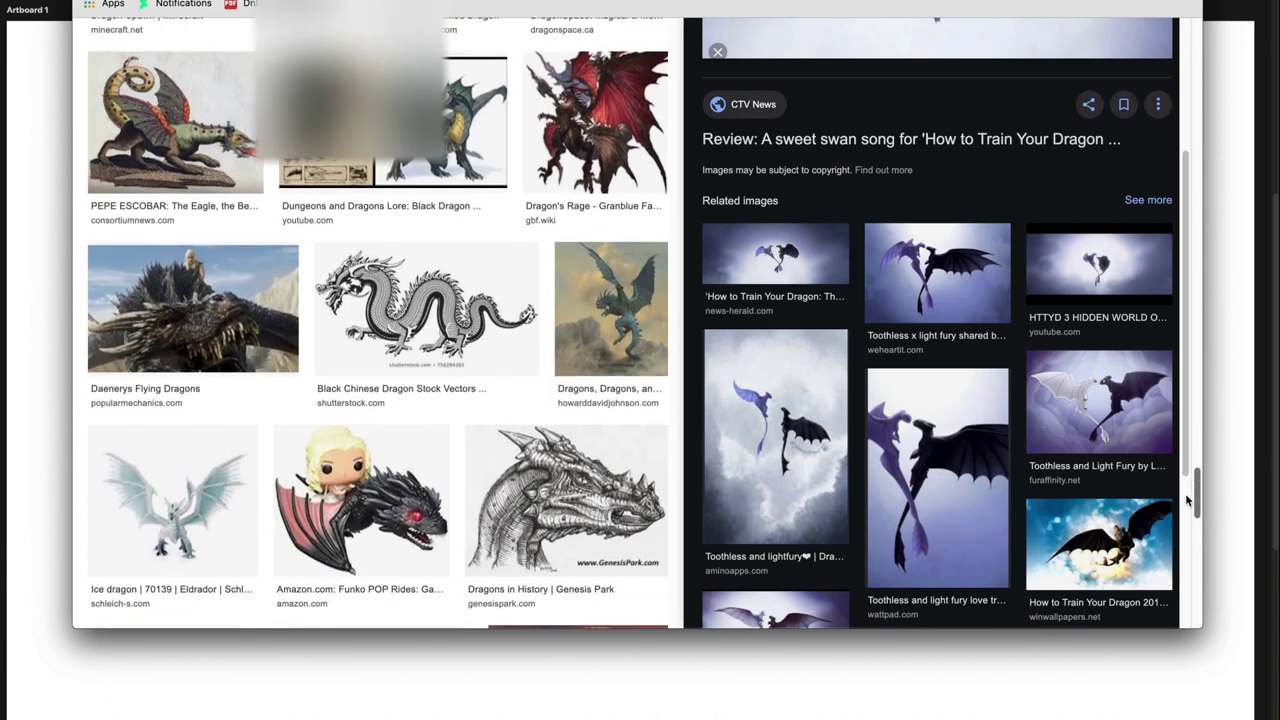
{"action": "left_click", "coordinate": [750, 702]}
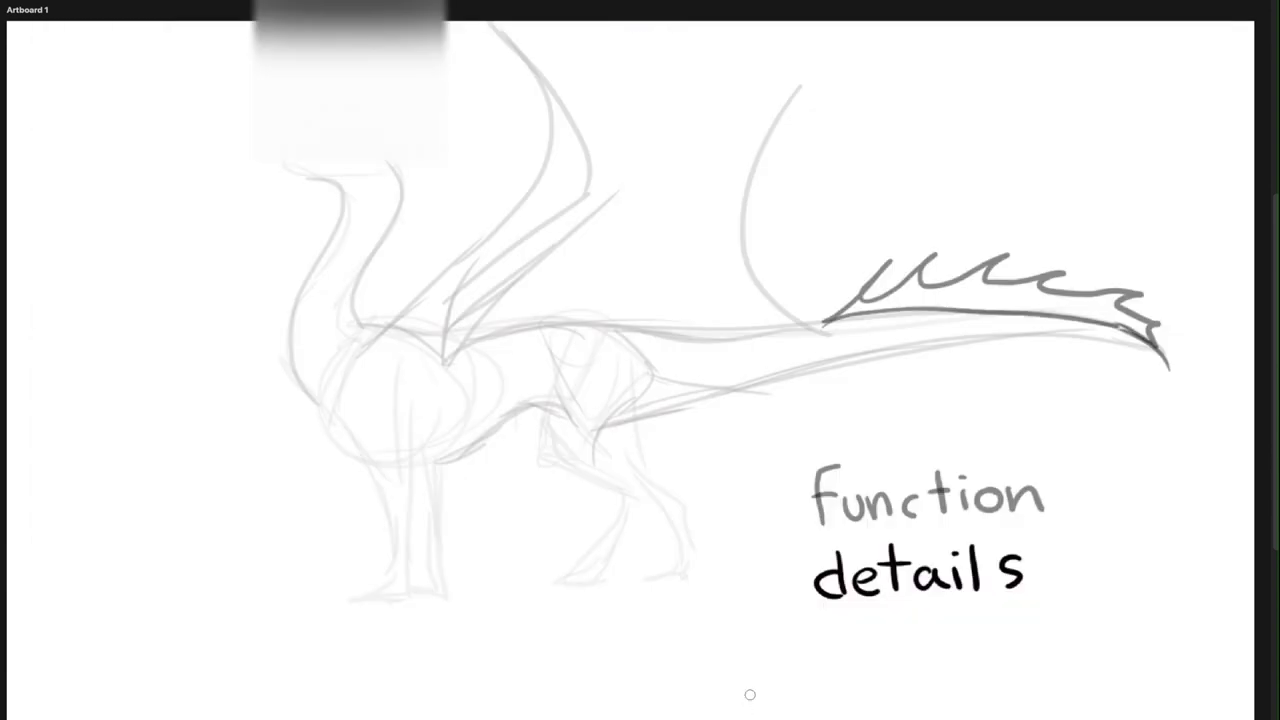